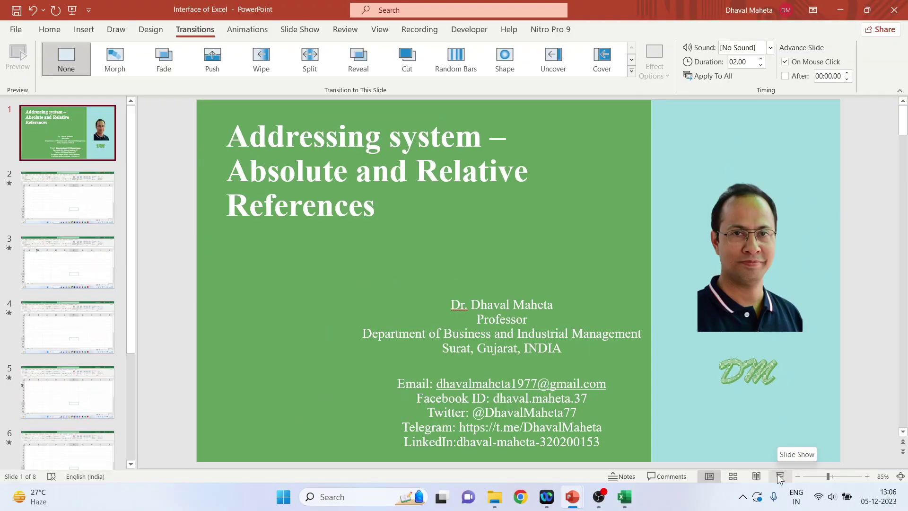
Switch from the PowerPoint title slide to the Excel salary workbook on Sheet3.
left_click(624, 496)
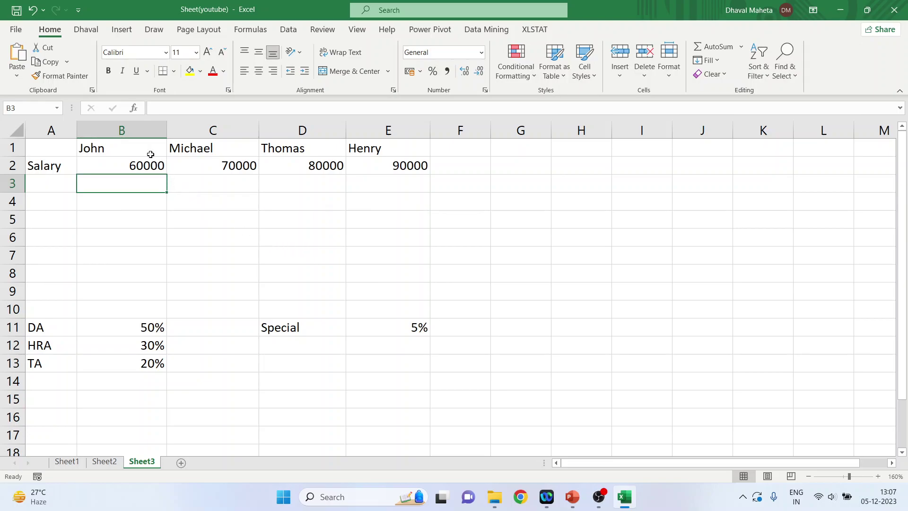
Highlight the employee columns B to E and John's 60000 salary in B2.
left_click(147, 133)
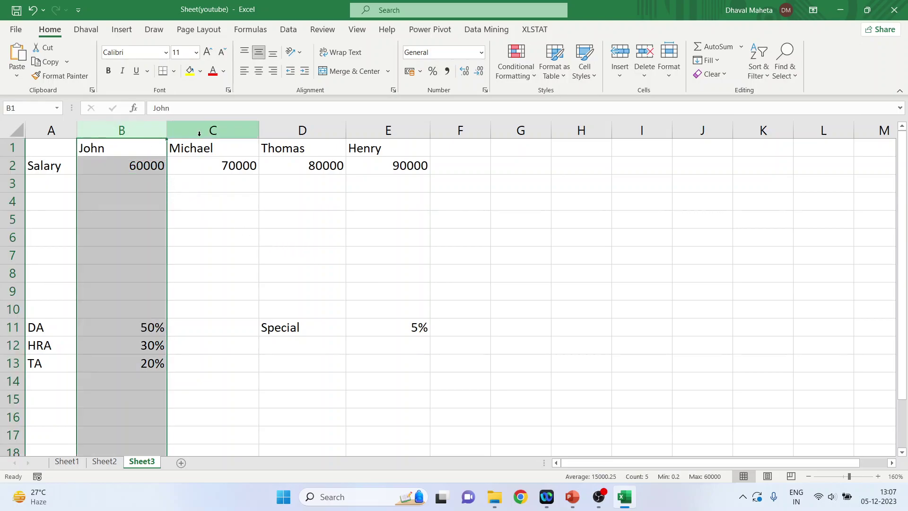
left_click(199, 133)
left_click(290, 131)
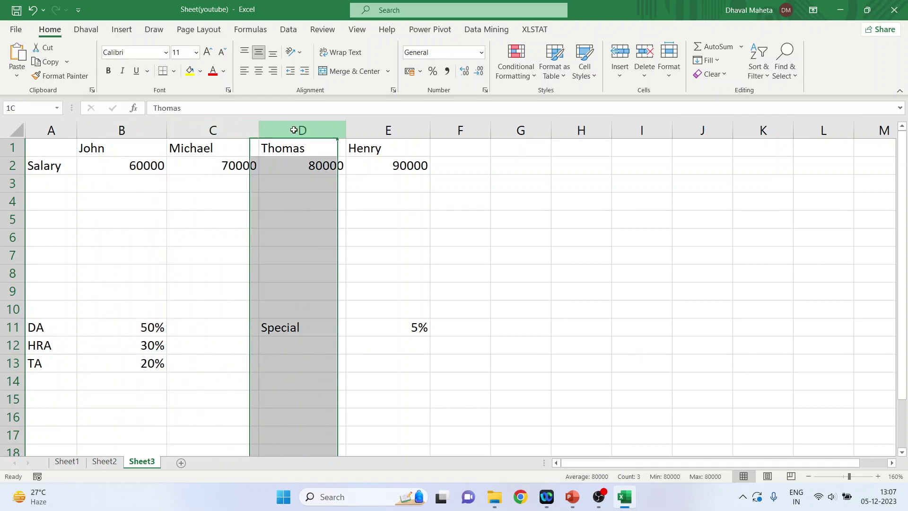
left_click(363, 129)
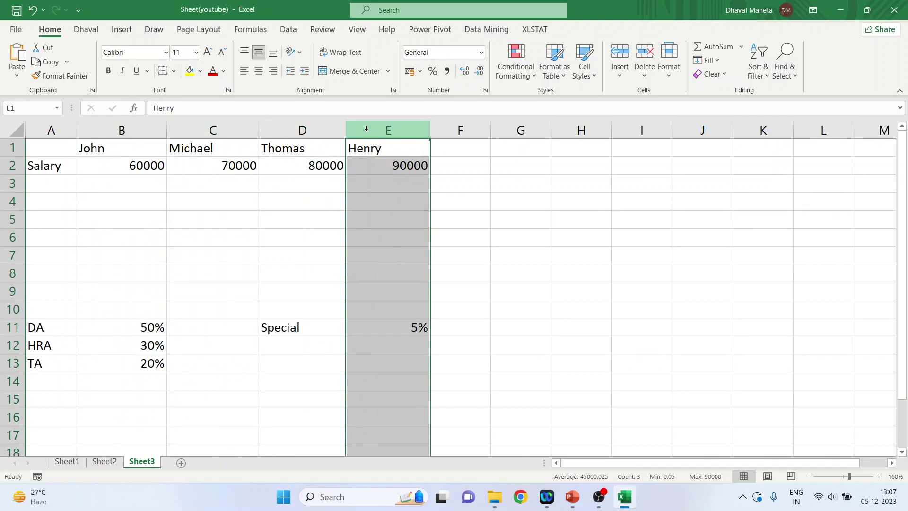
left_click(156, 167)
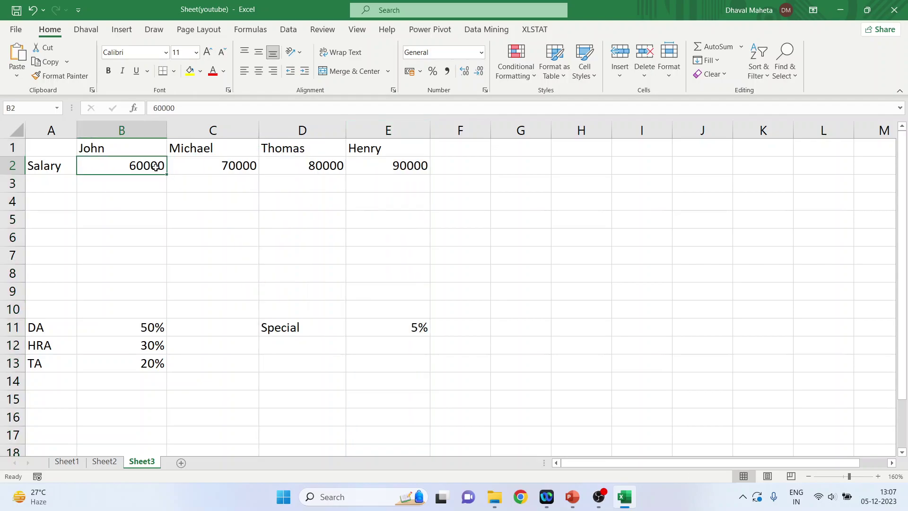
Point out the DA 50%, HRA 30%, TA 20% and Special 5% rates, then return to PowerPoint.
left_click(142, 327)
left_click(143, 351)
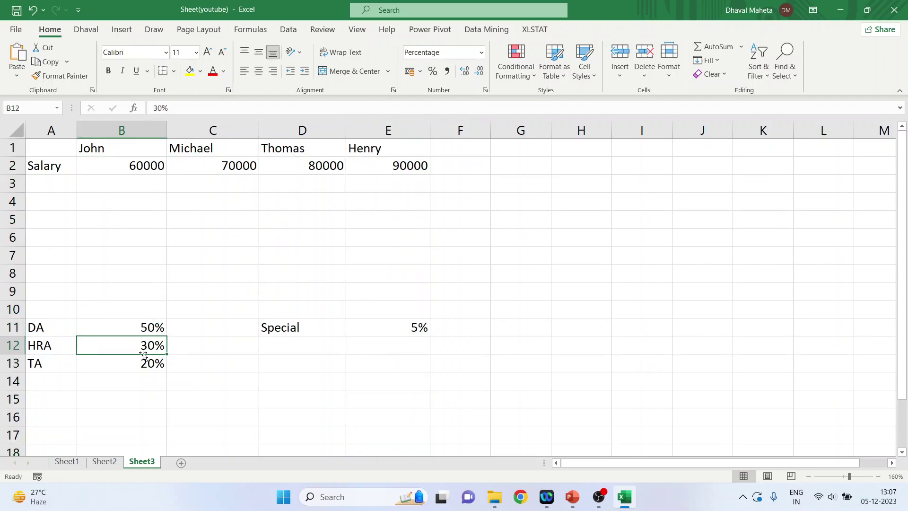
left_click(144, 365)
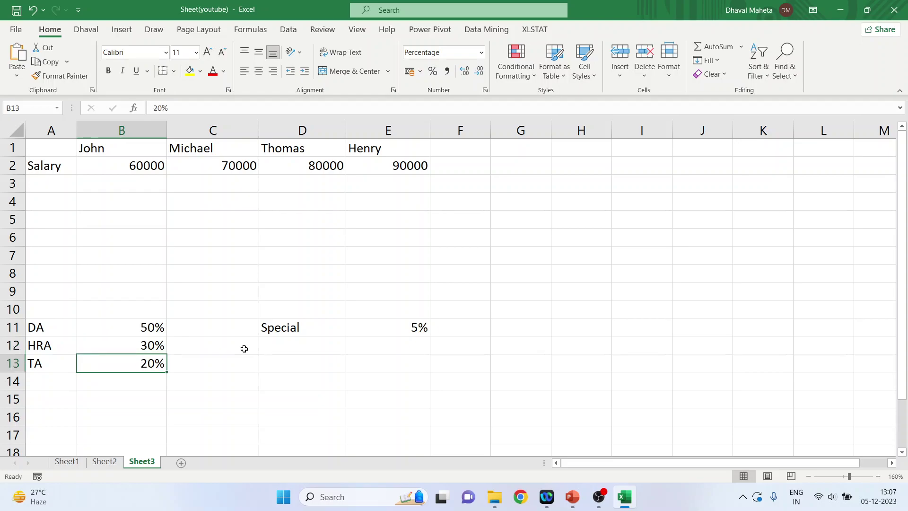
left_click(387, 332)
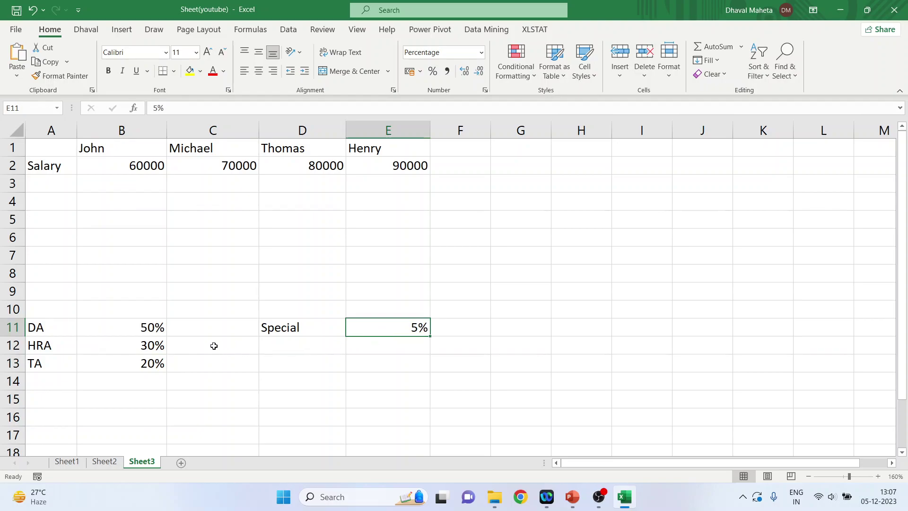
left_click(152, 327)
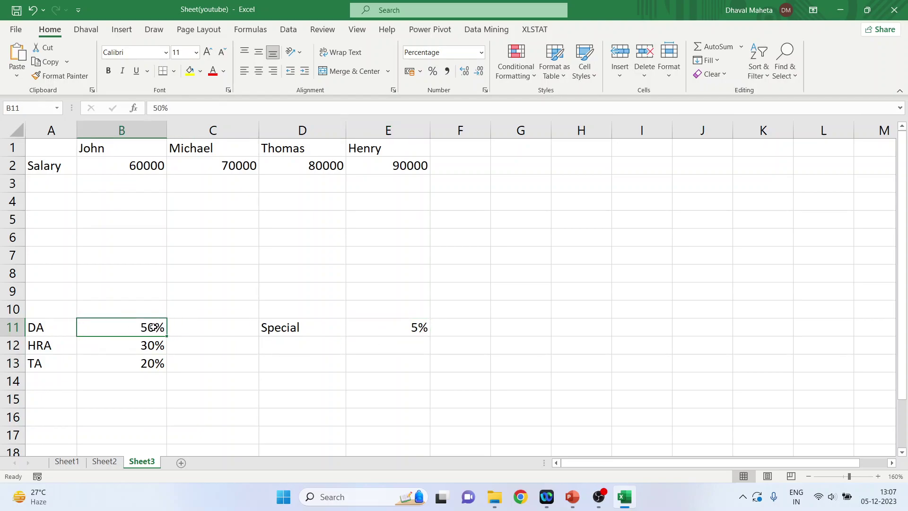
left_click(148, 169)
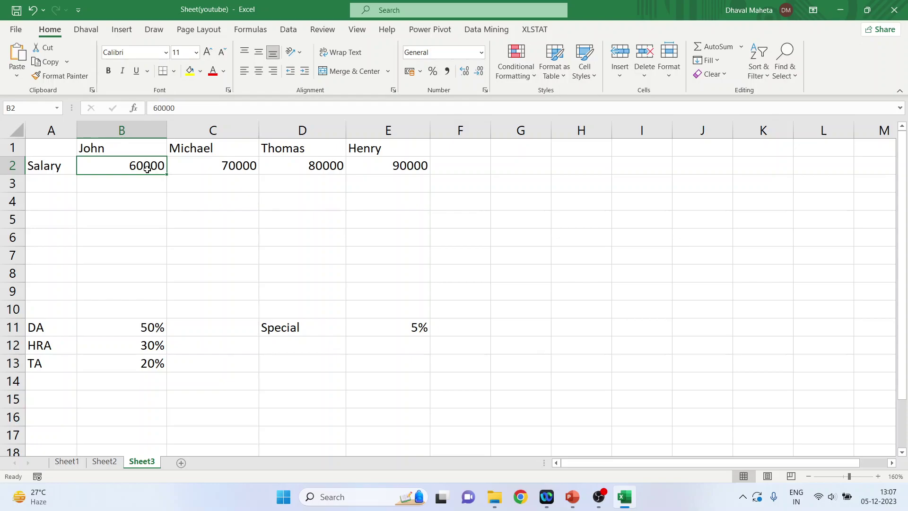
key("alt+Tab")
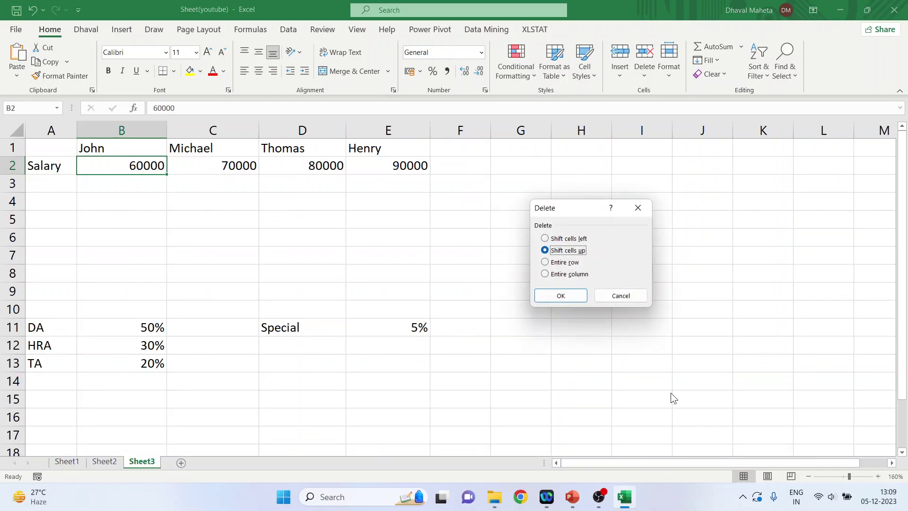
Cancel the pending Delete dialog so no cells are removed from the salary sheet.
left_click(630, 296)
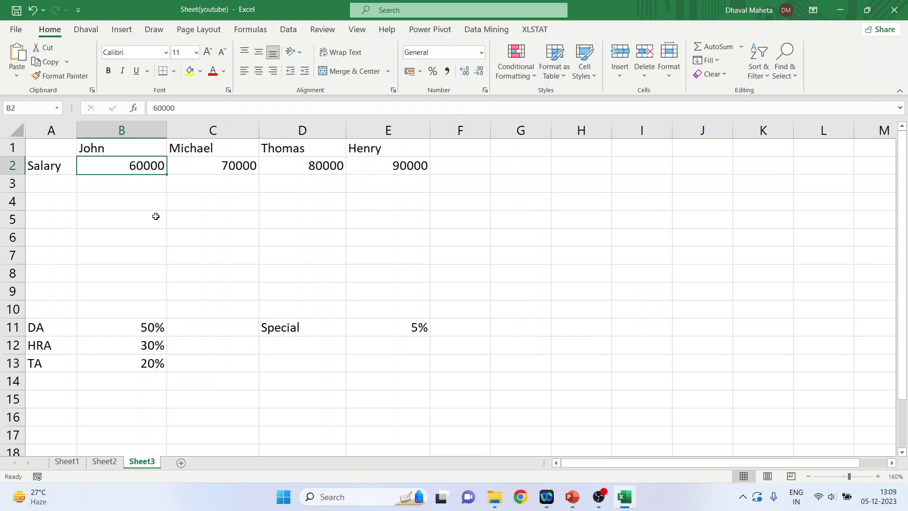
left_click(65, 184)
left_click(125, 130)
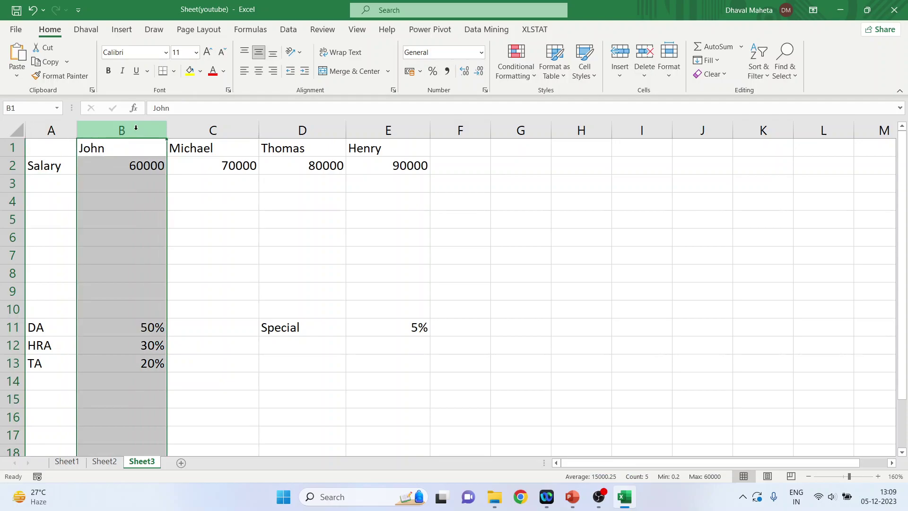
left_click(202, 130)
left_click(279, 130)
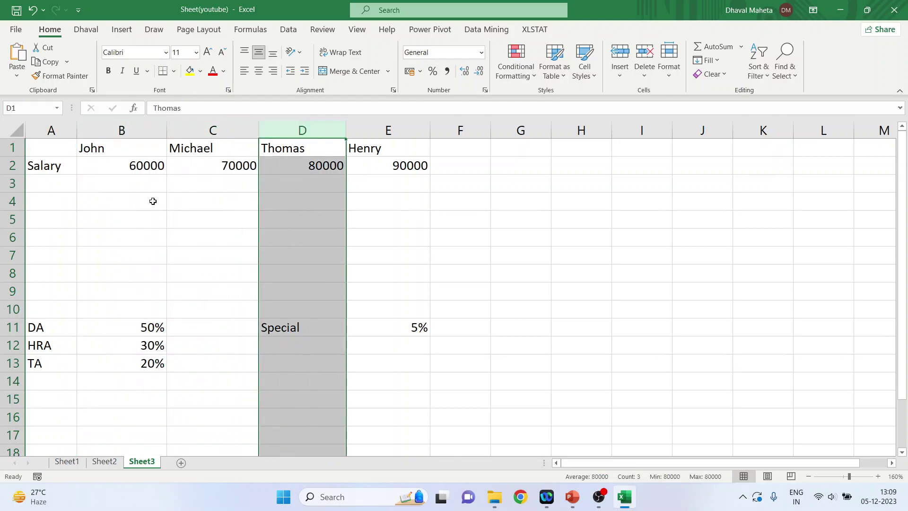
left_click(9, 166)
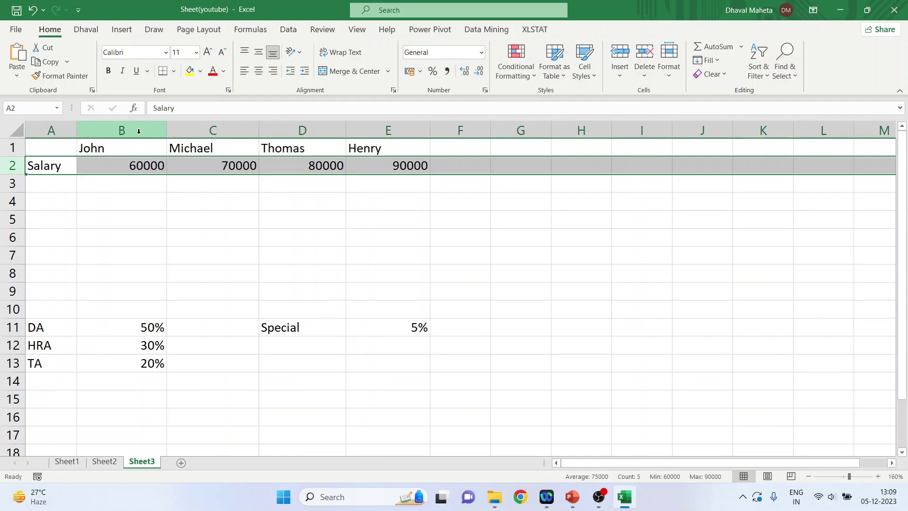
left_click_drag(140, 130, 369, 131)
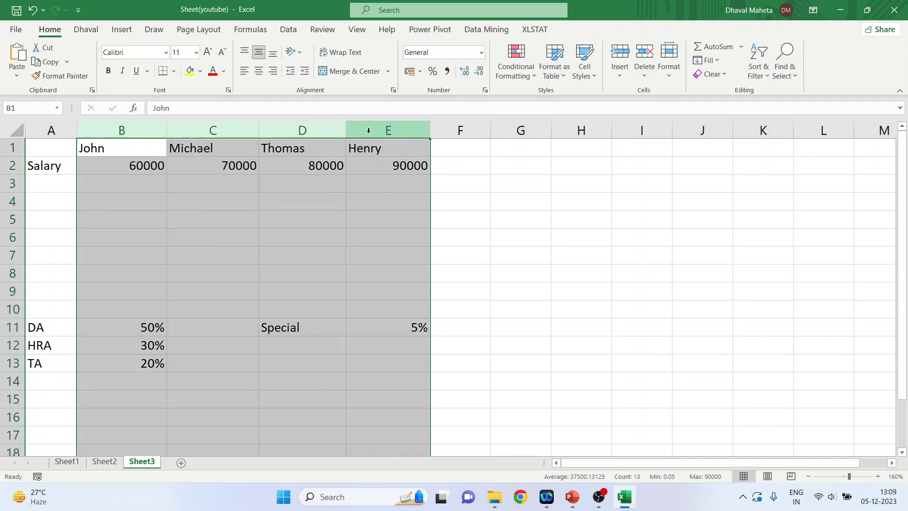
left_click(146, 330)
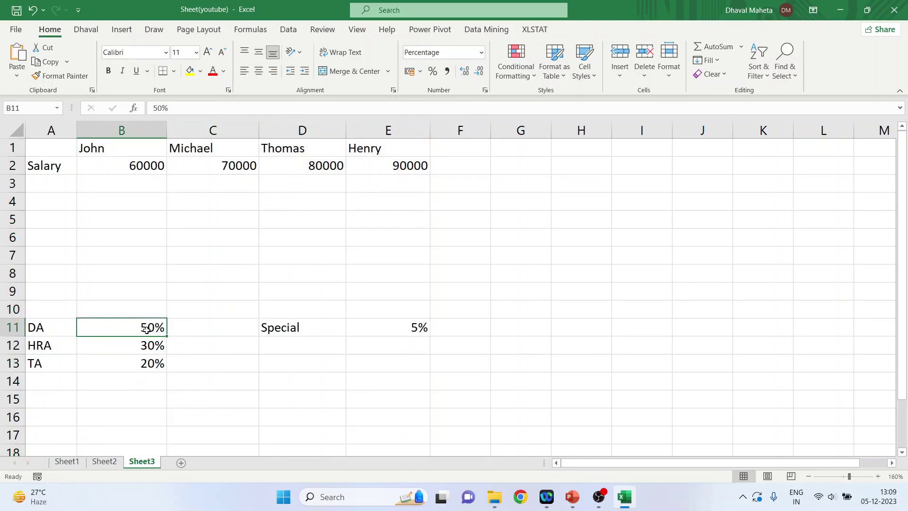
left_click(149, 166)
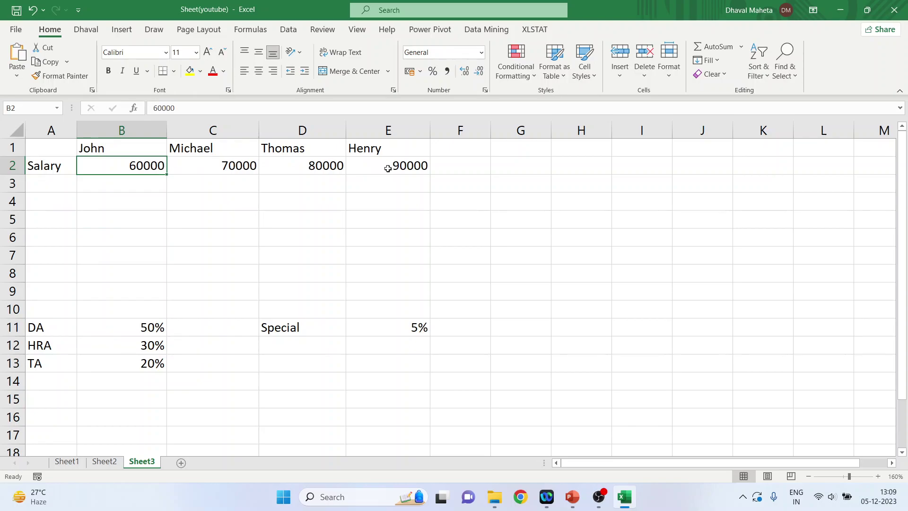
left_click(9, 167)
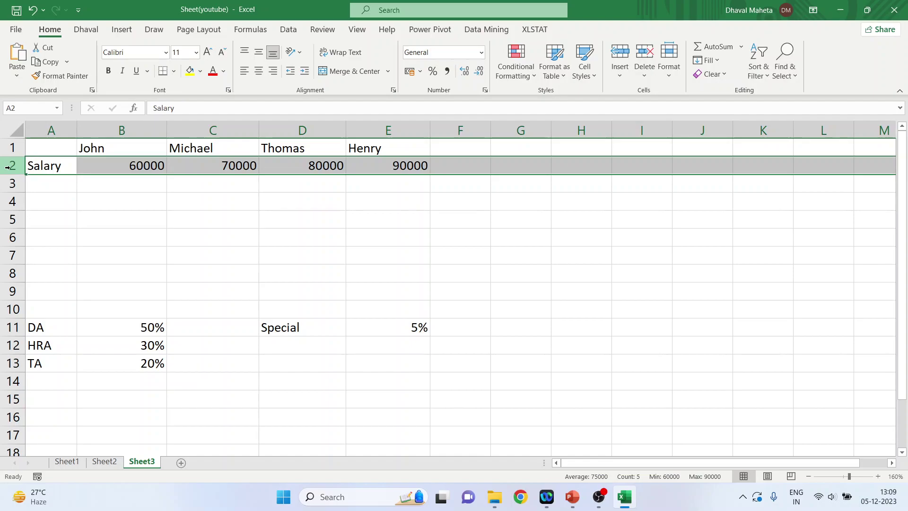
left_click(116, 186)
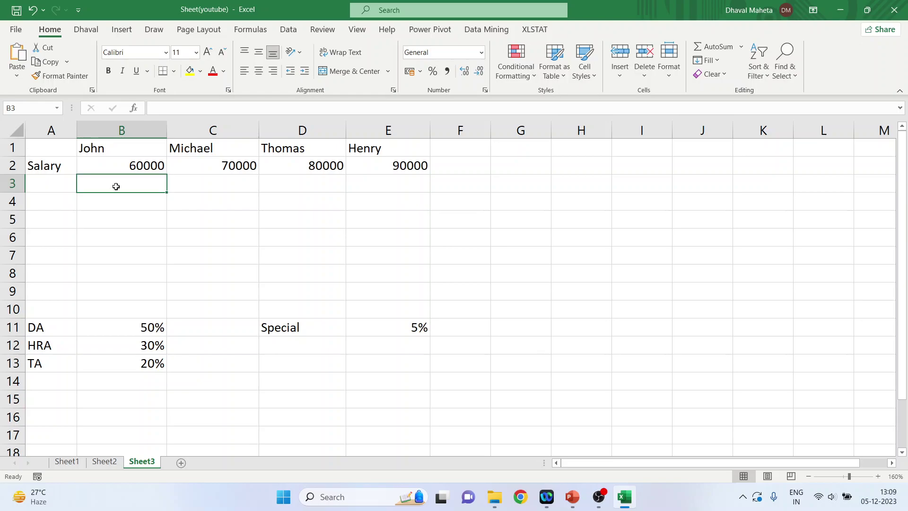
Enter =B$2*$B11 in B3 to compute John's DA of 30000.
type("=")
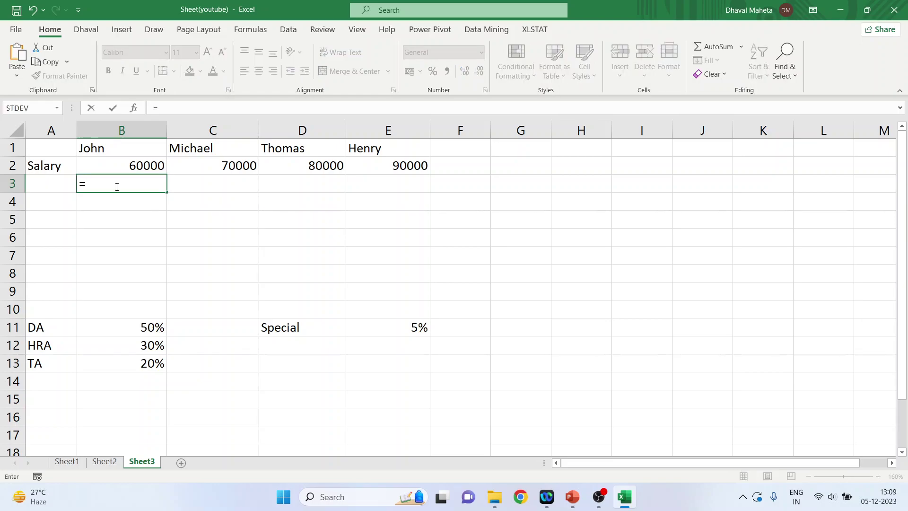
type("b")
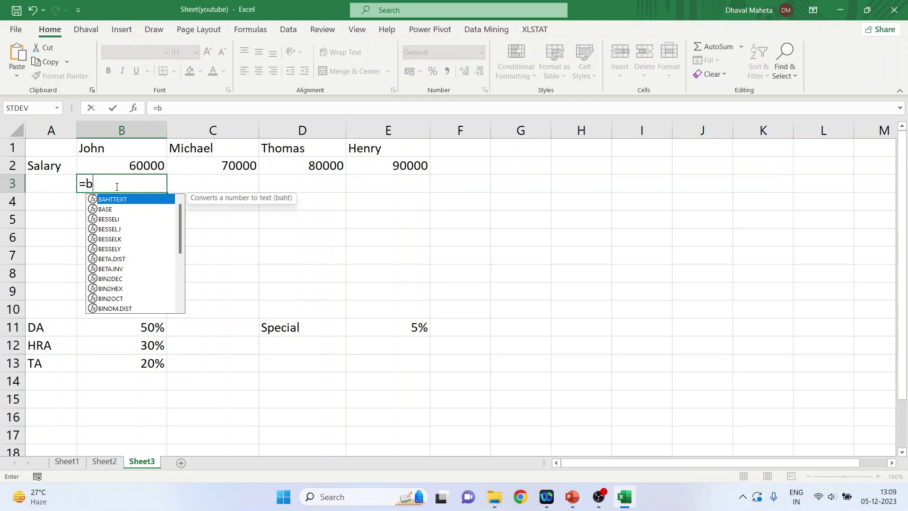
type("$2")
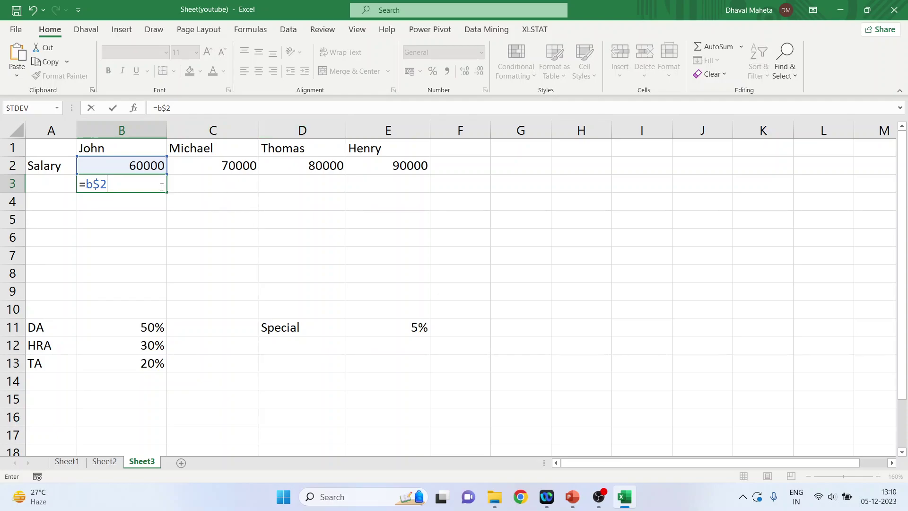
type("*")
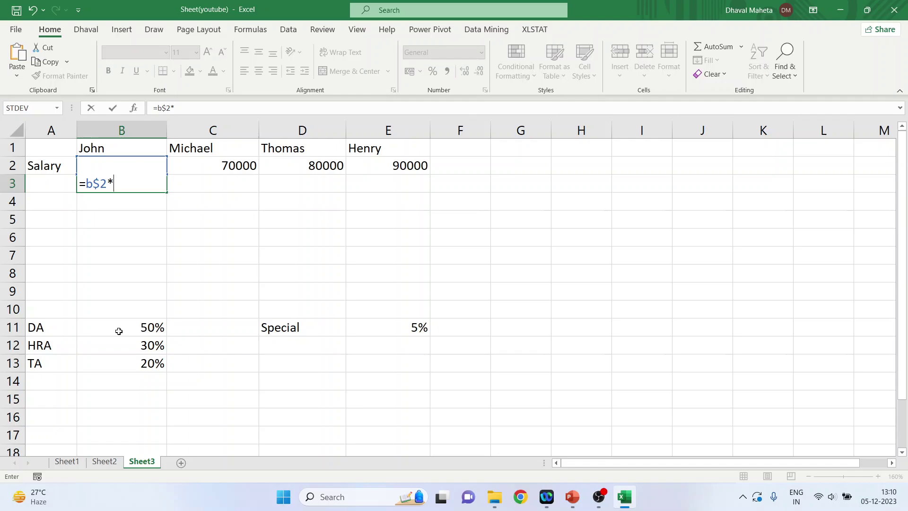
type("$b11")
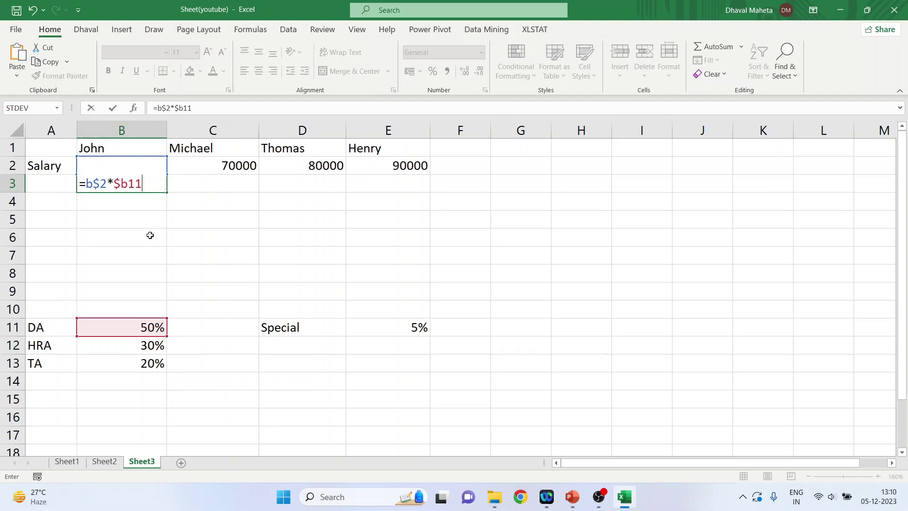
key("Return")
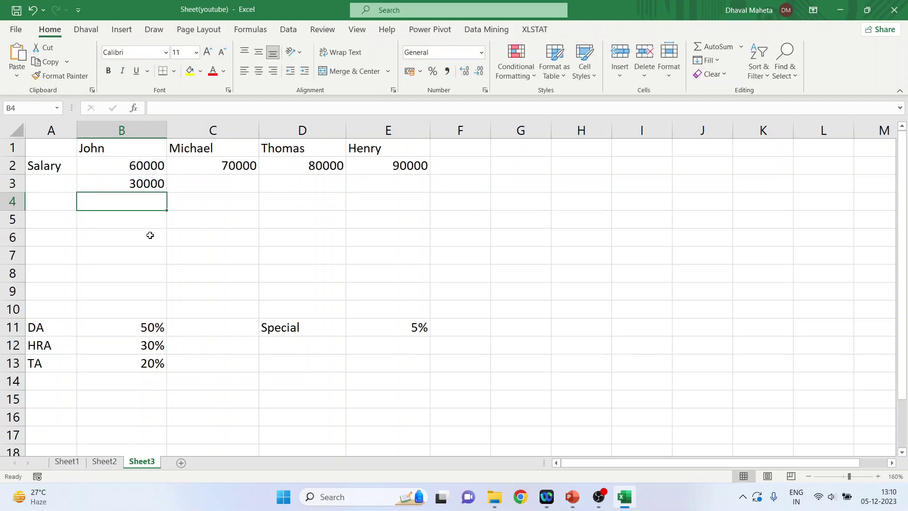
Label row 3 as DA in cell A3 and reselect the B3 result.
left_click(57, 186)
type("DA")
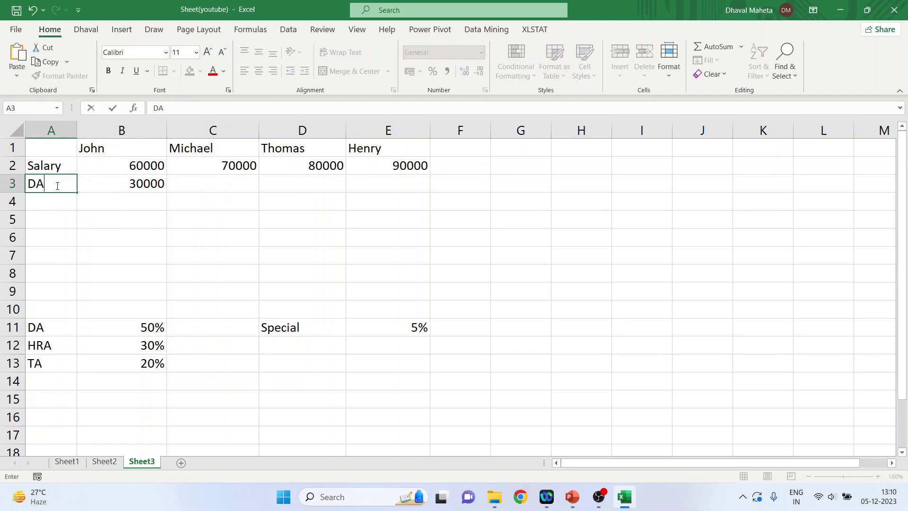
key("Return")
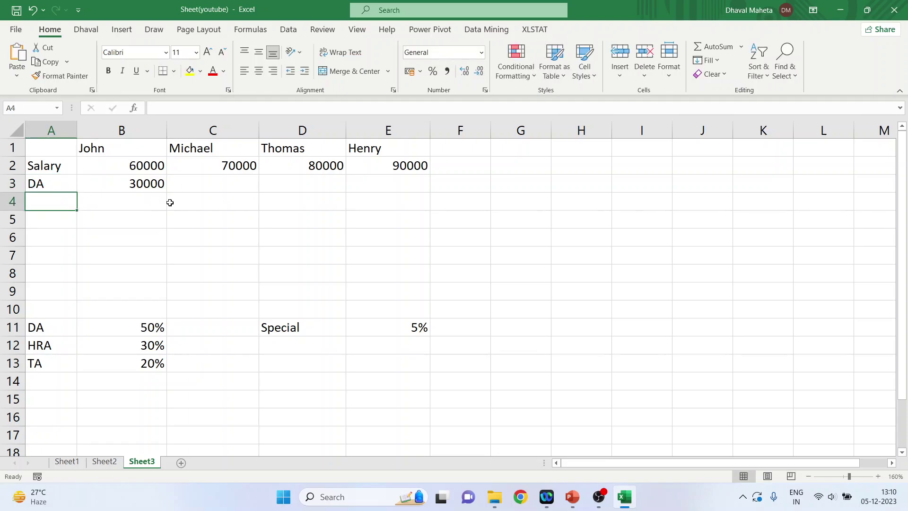
left_click(150, 185)
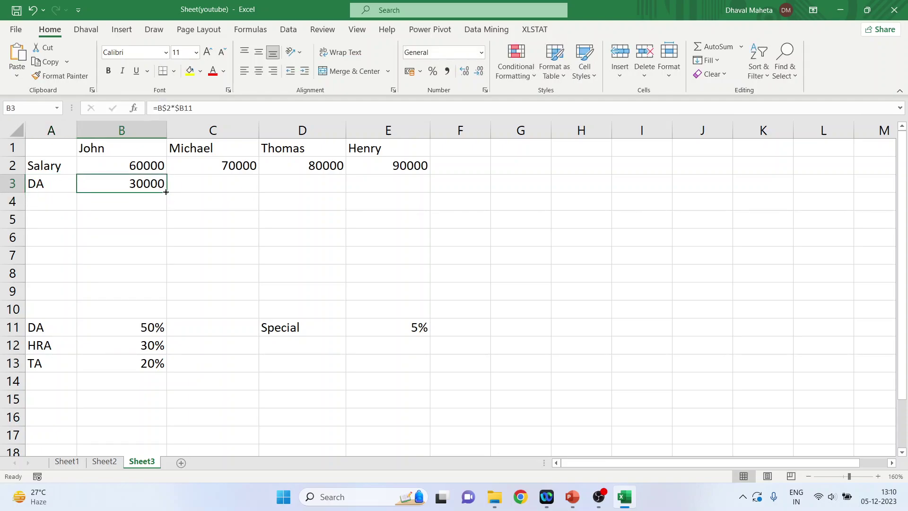
Fill the DA formula across C3:E3 and turn on Show Formulas.
left_click_drag(164, 192, 431, 193)
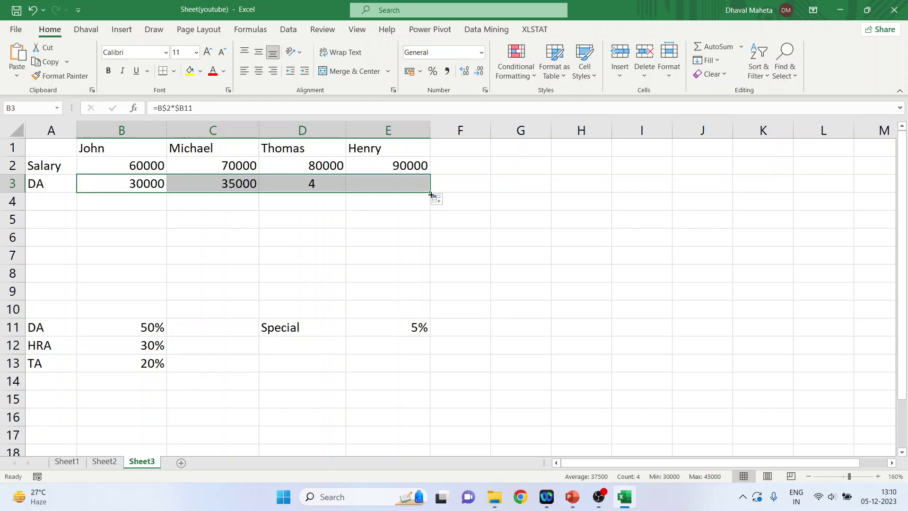
left_click(251, 30)
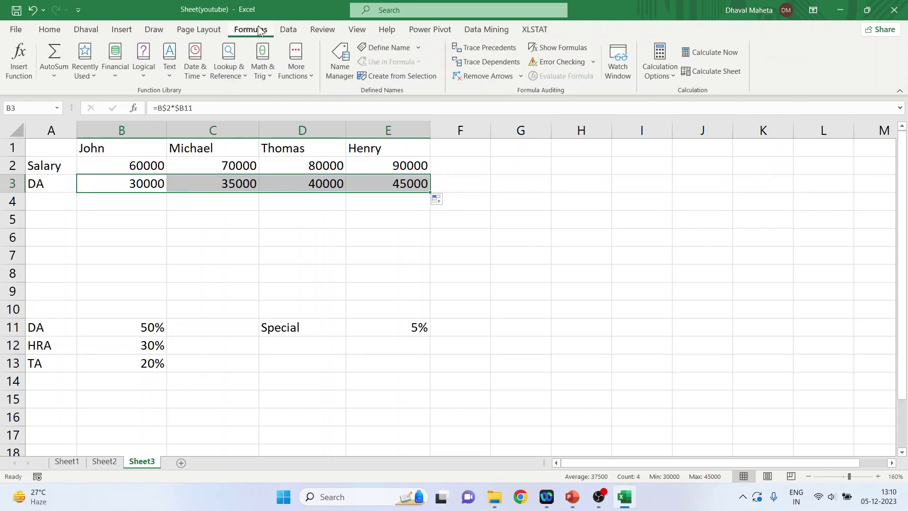
left_click(544, 53)
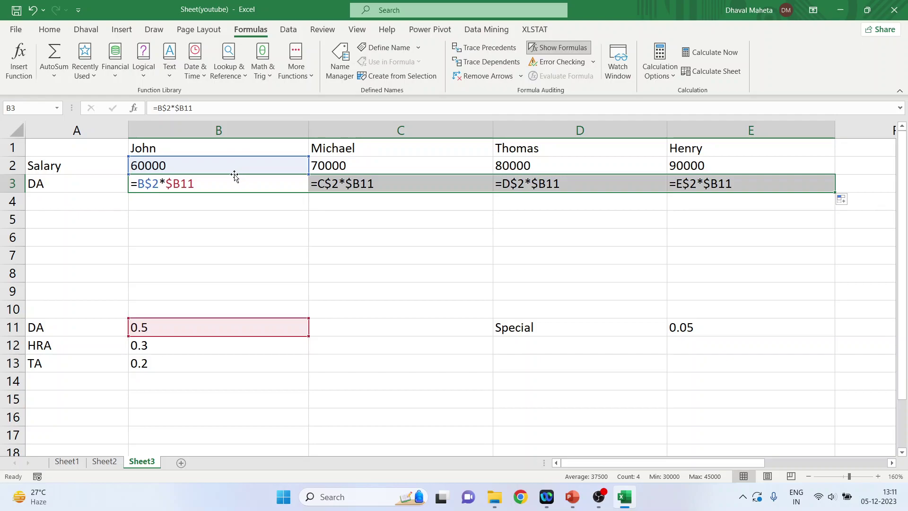
Dismiss the Delete dialog without deleting any cells.
key("ctrl+minus")
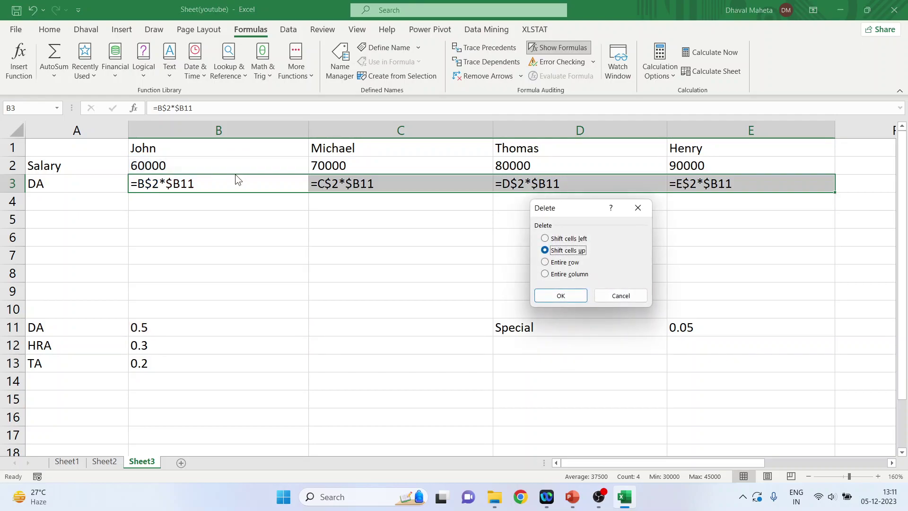
left_click(631, 297)
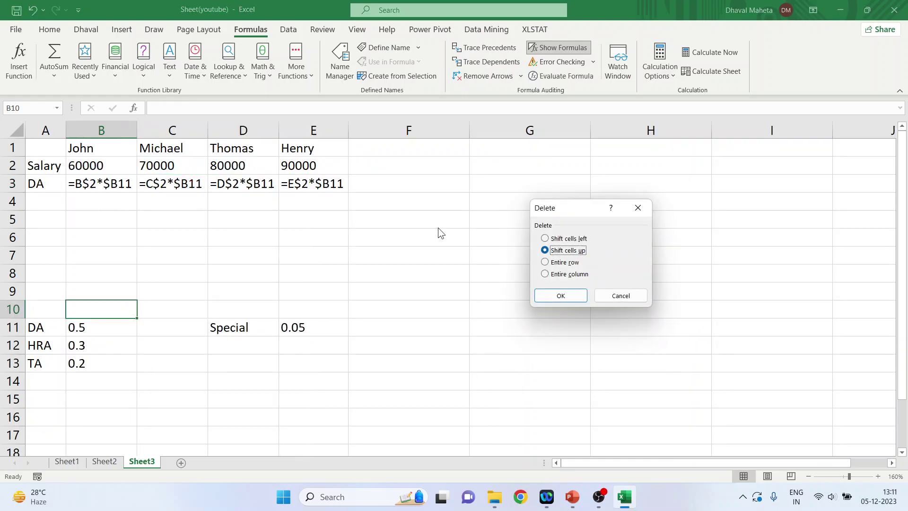
left_click(625, 297)
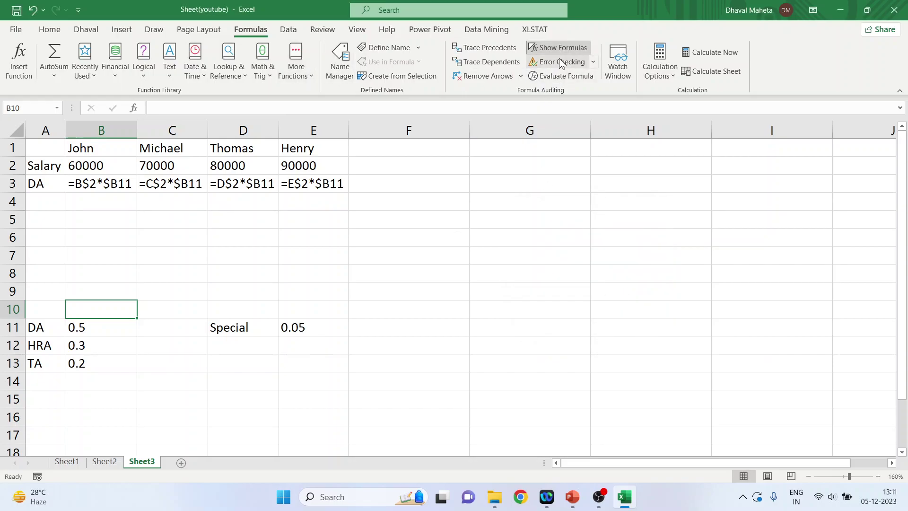
Turn off Show Formulas and resize columns A to E so values 30000–45000 fit.
left_click(552, 46)
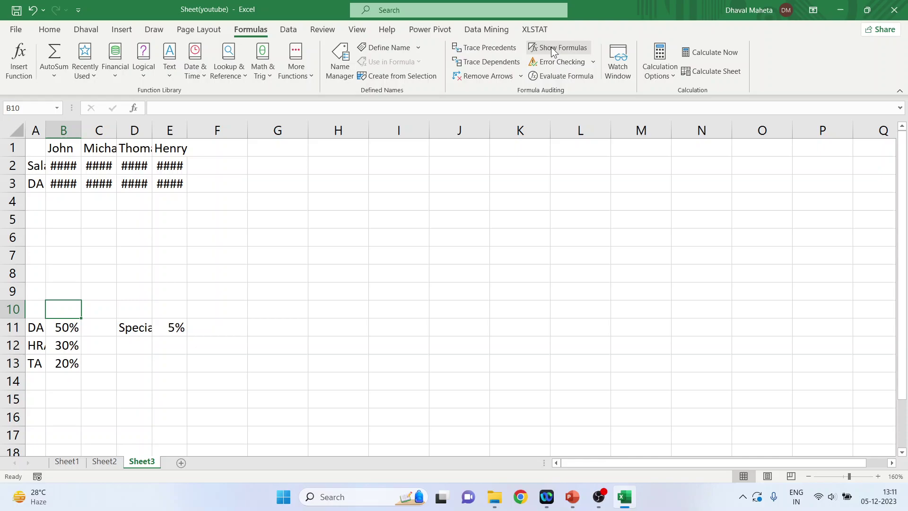
double_click(81, 132)
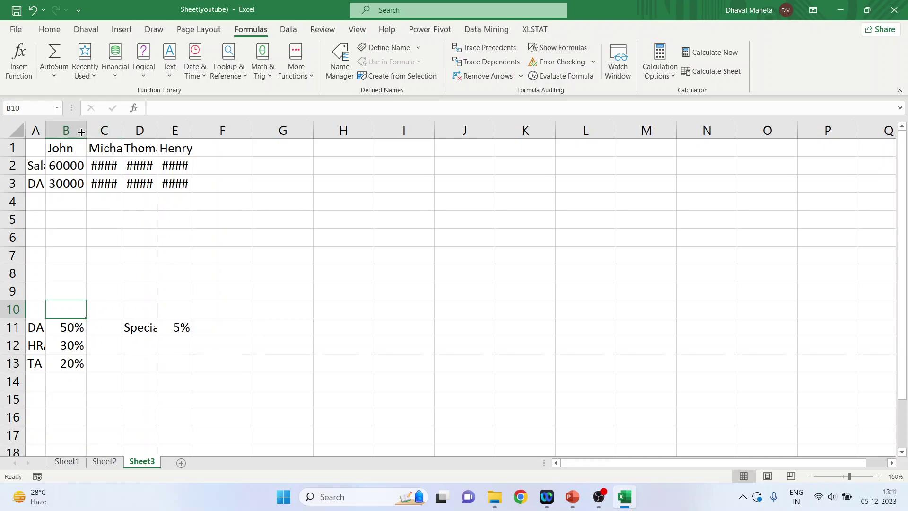
left_click_drag(45, 129, 65, 129)
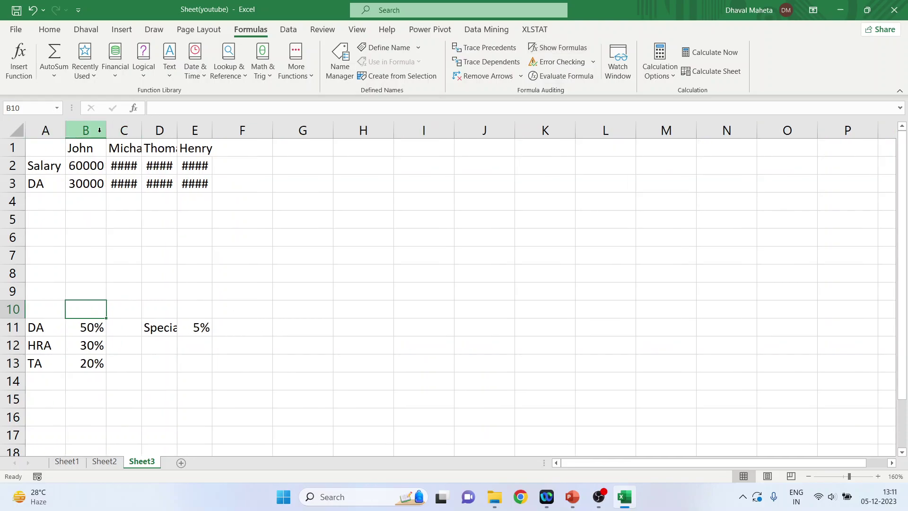
double_click(142, 131)
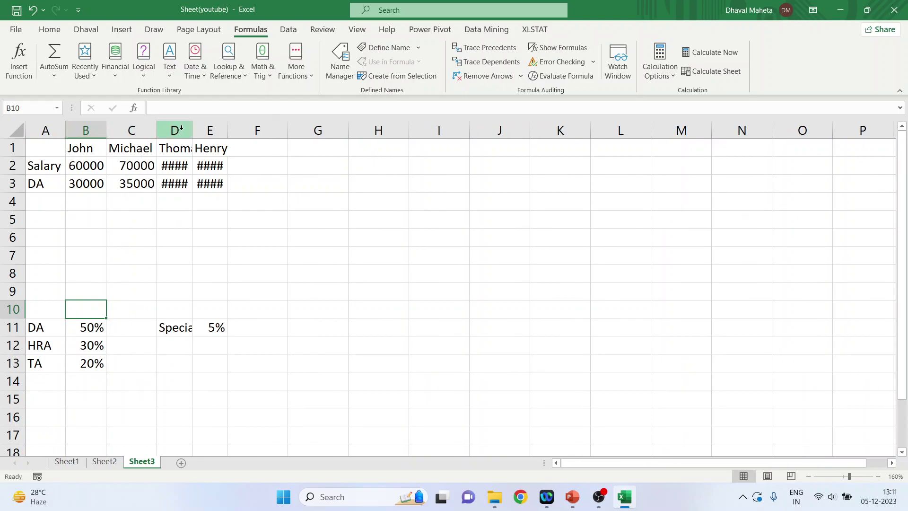
double_click(193, 131)
double_click(245, 130)
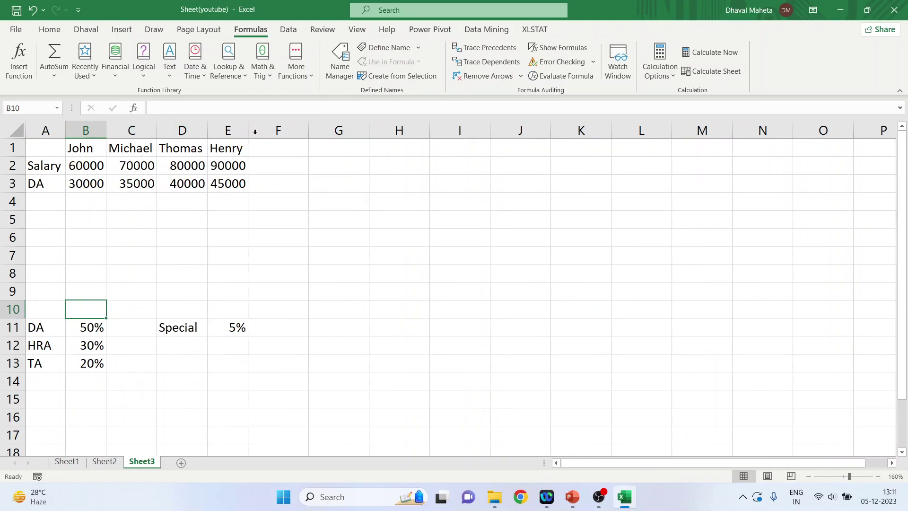
Select the DA formula in B3 to begin filling it down.
left_click(379, 252)
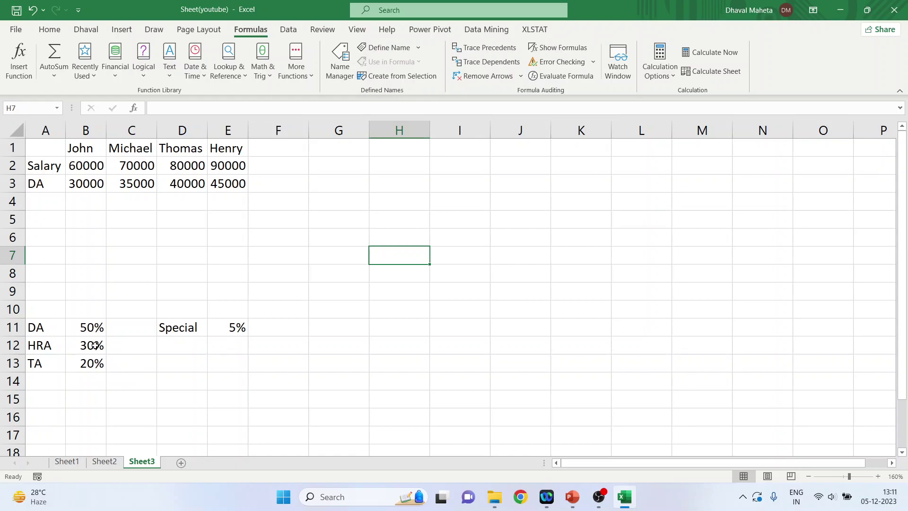
left_click(90, 183)
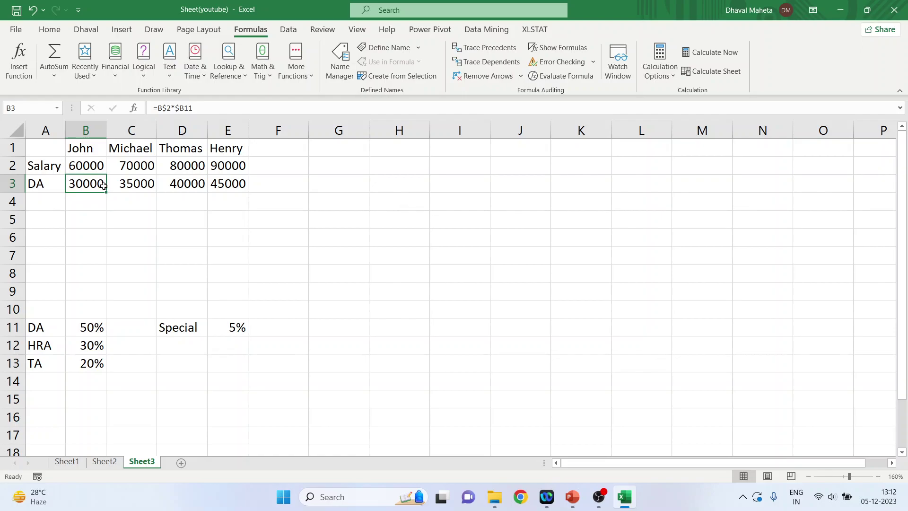
left_click_drag(107, 193, 107, 193)
Fill John's DA formula down into B4 and B5, giving 18000 and 12000.
left_click_drag(106, 194, 107, 227)
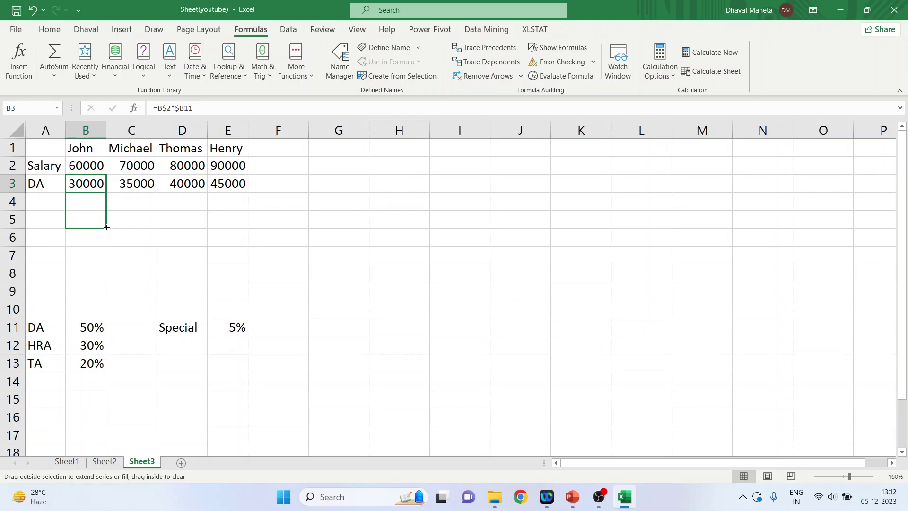
left_click_drag(107, 228, 107, 227)
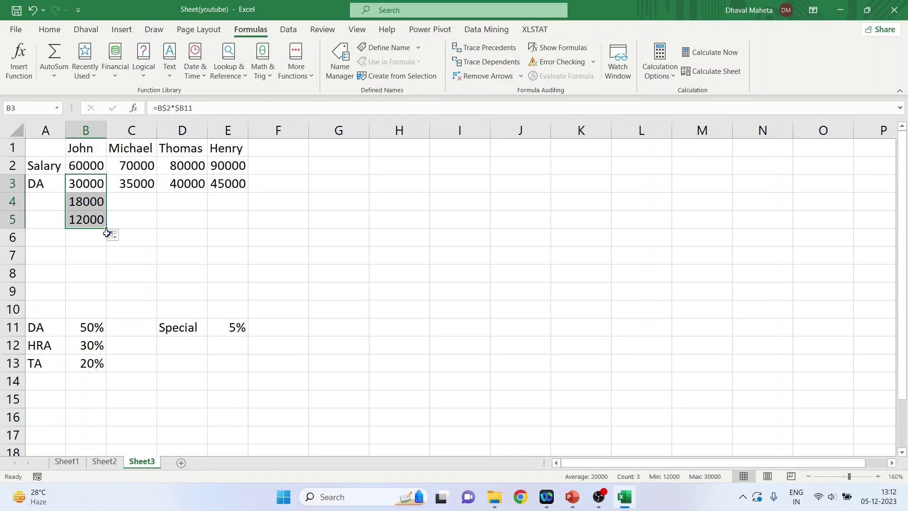
left_click(94, 346)
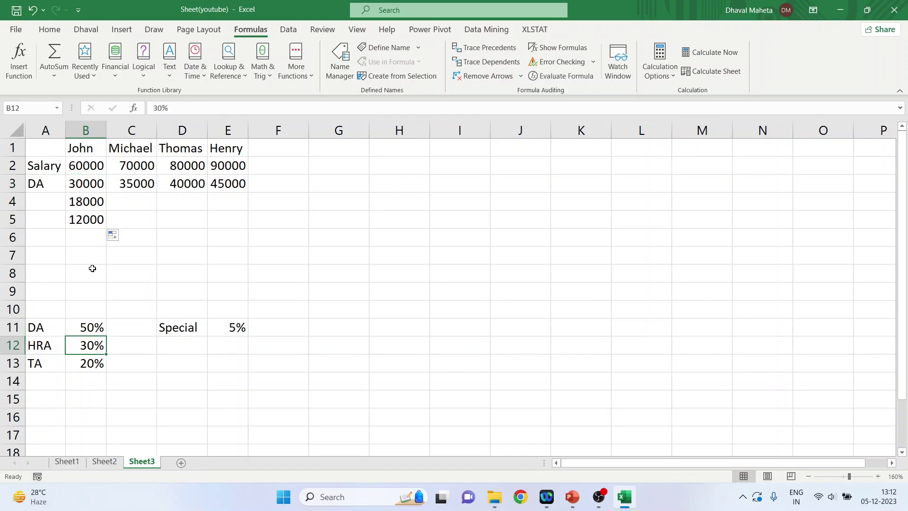
left_click(88, 166)
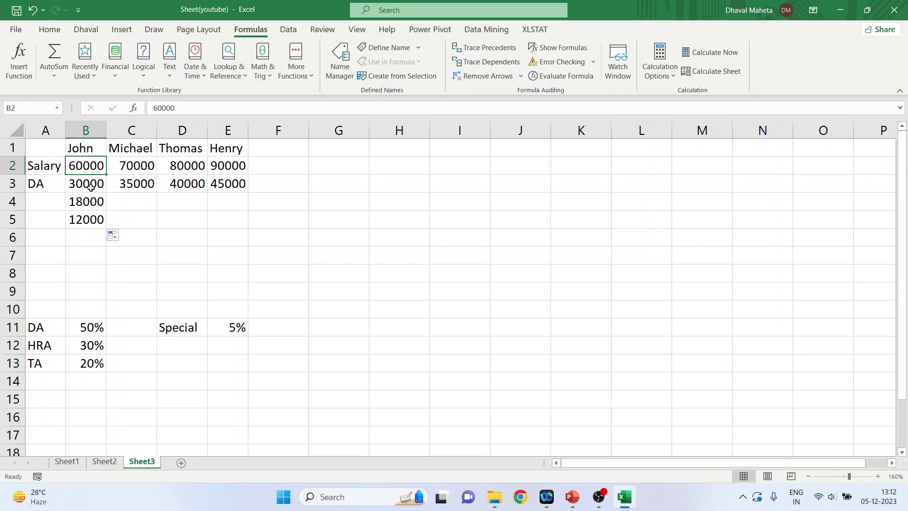
Verify B4 and B5 reference the HRA rate in B12 and the TA rate in B13.
left_click(88, 201)
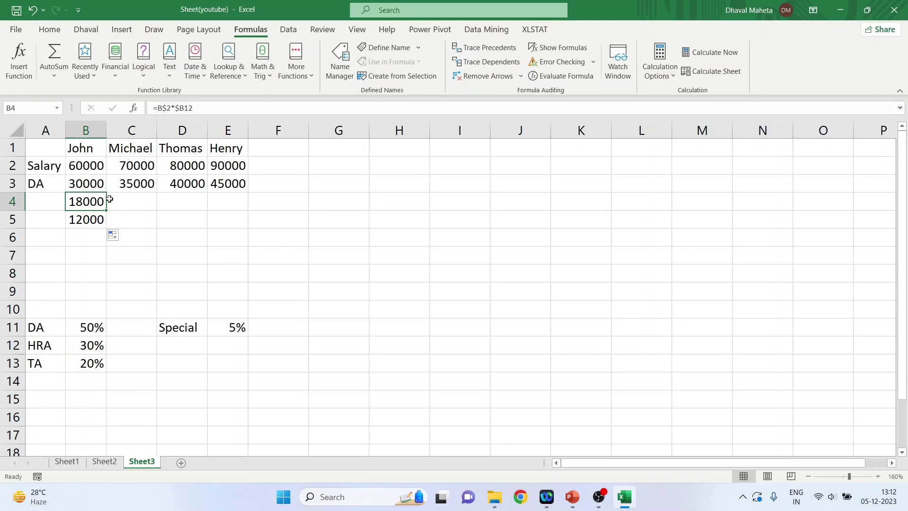
left_click(91, 347)
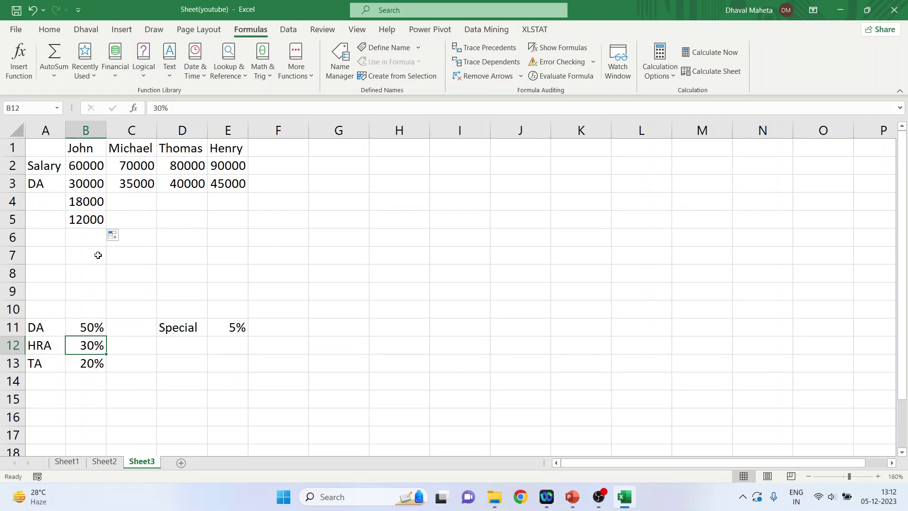
left_click(94, 223)
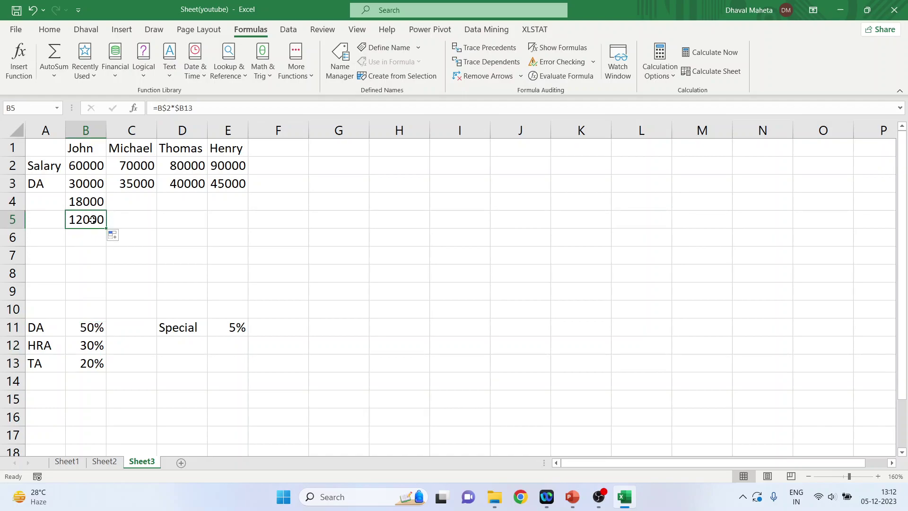
left_click(91, 363)
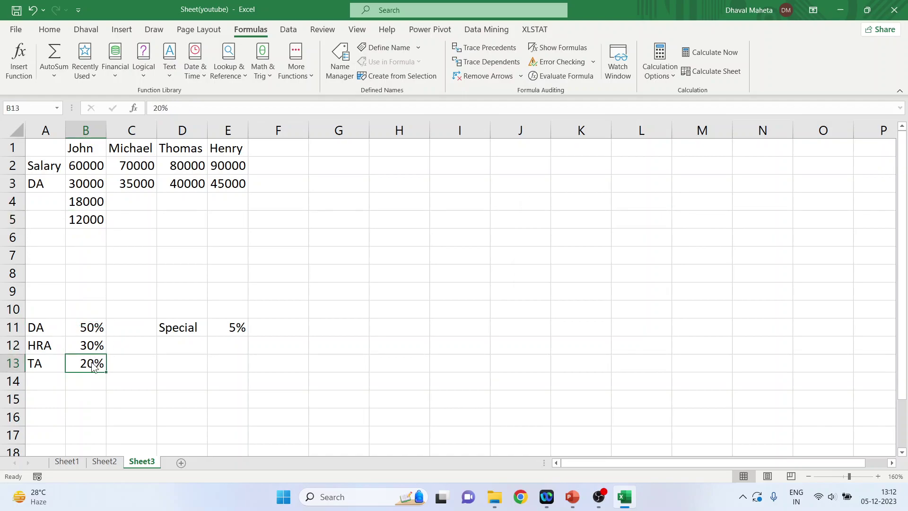
Dismiss the Delete dialog without deleting and reselect B3.
key("ctrl+minus")
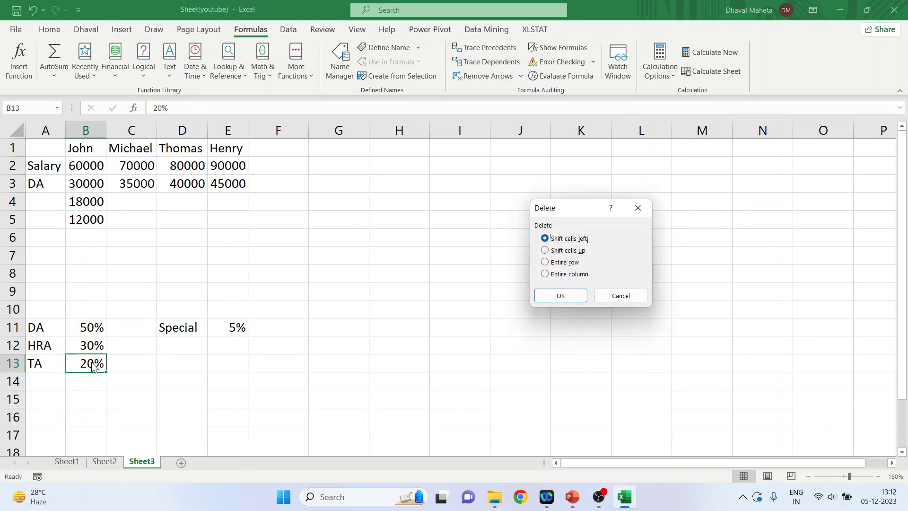
left_click(621, 295)
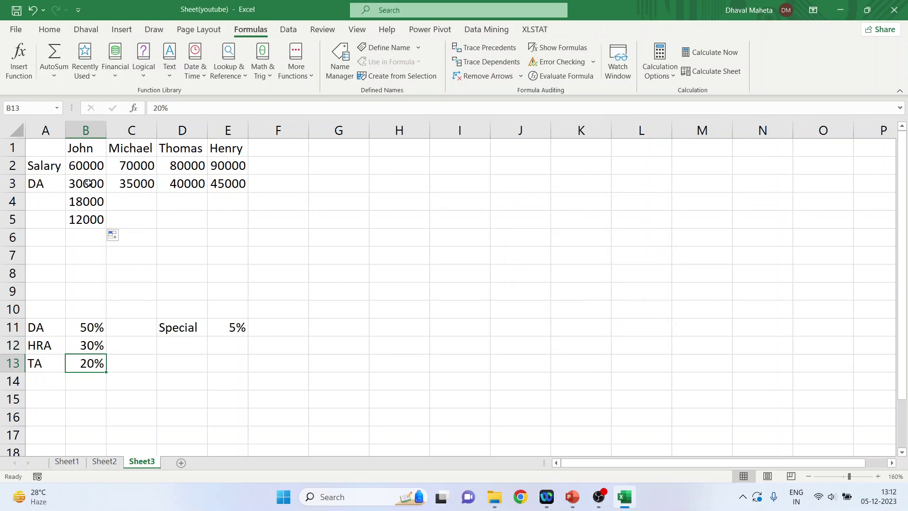
left_click(88, 183)
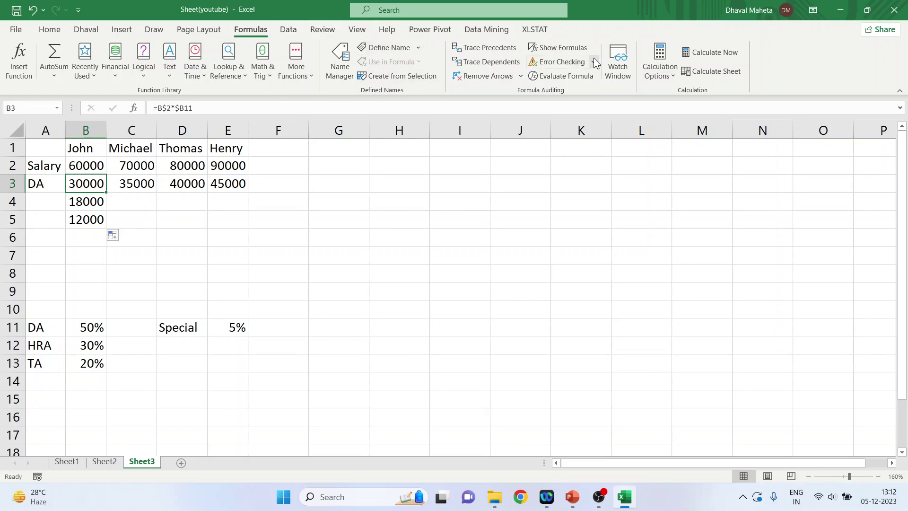
Show formulas again and label rows 4 and 5 as HRA and TA.
left_click(562, 49)
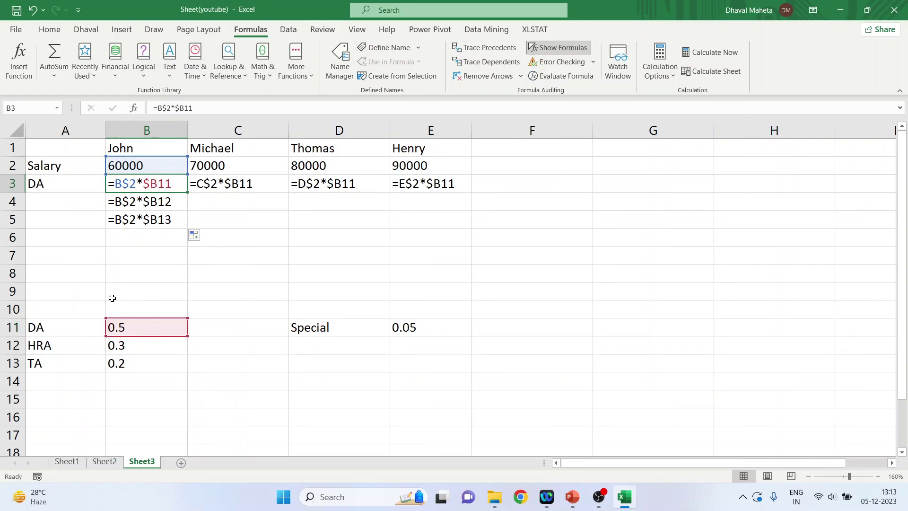
left_click(67, 202)
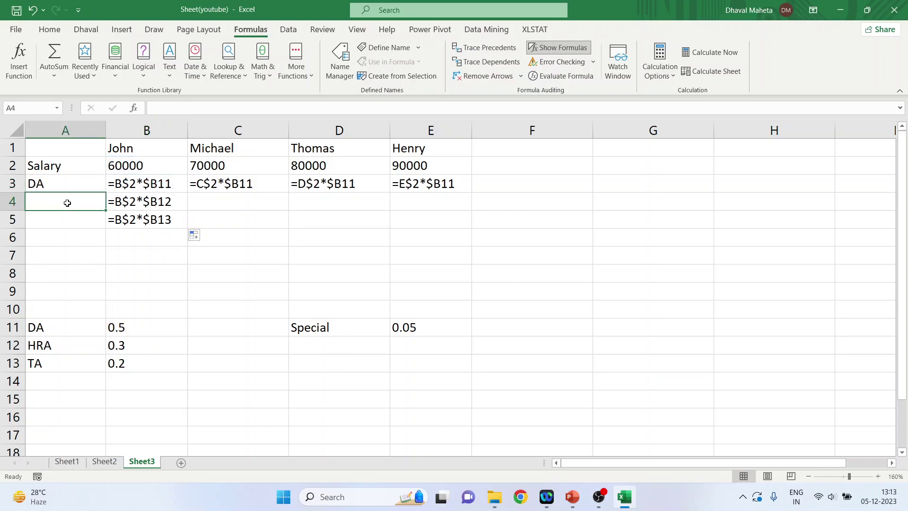
type("HRA")
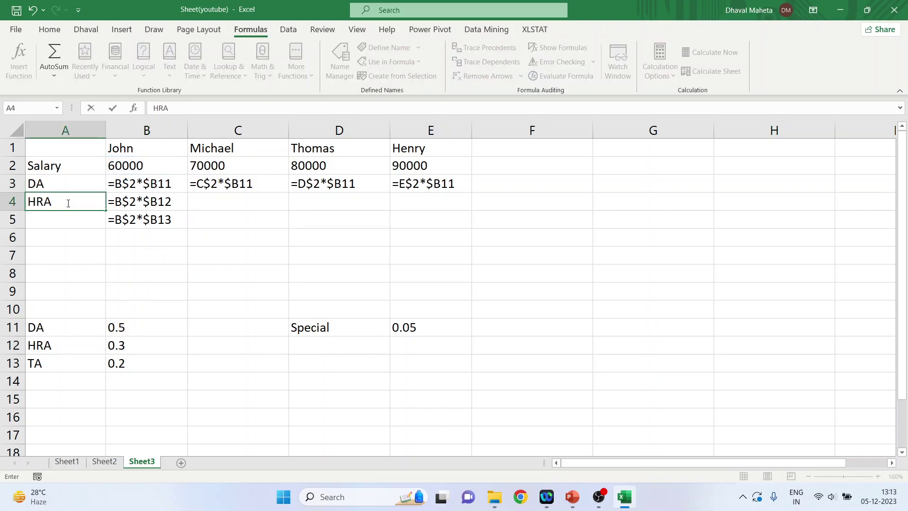
key("Return")
type("TA")
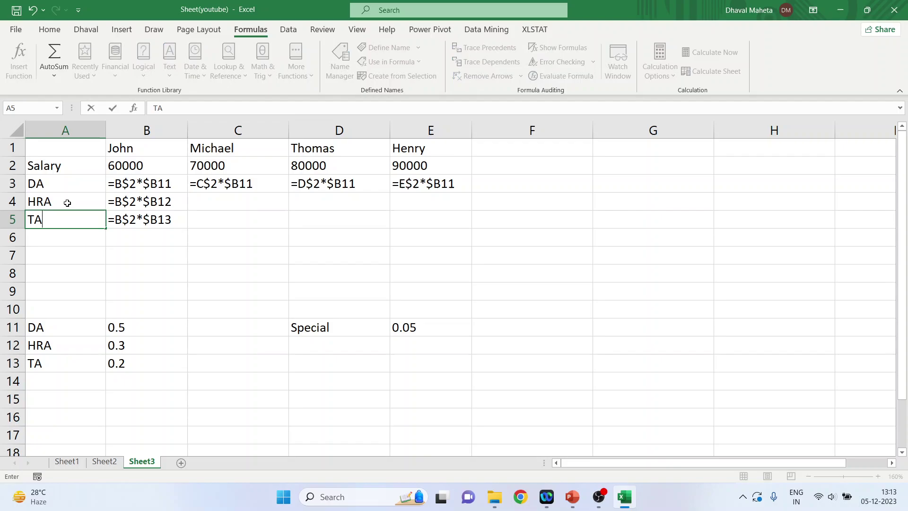
key("Return")
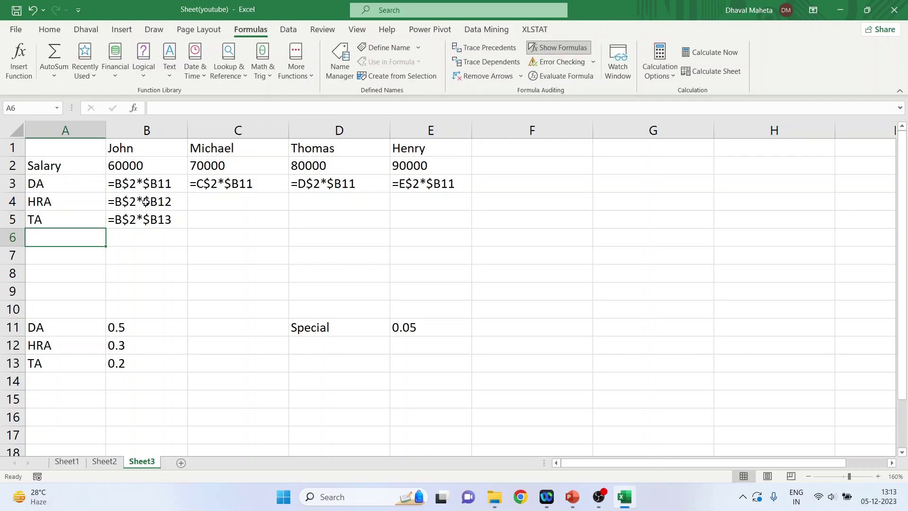
left_click(156, 201)
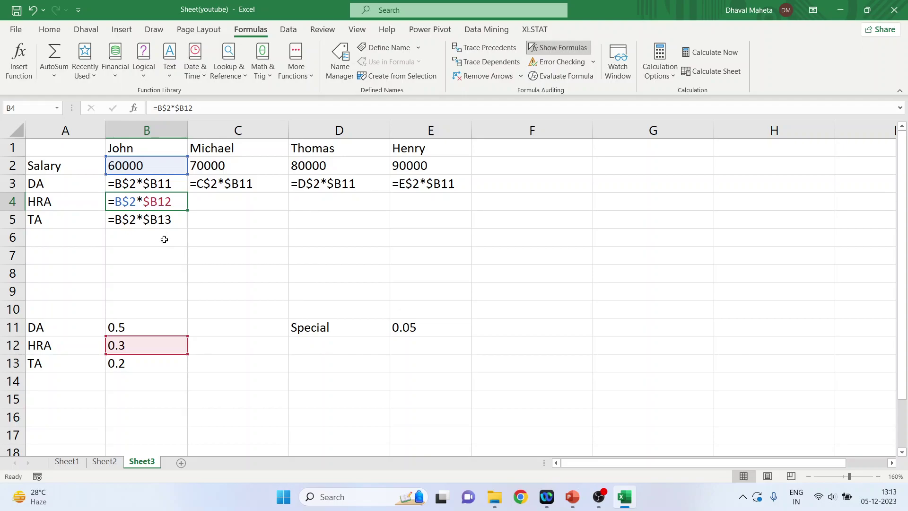
Copy the HRA and TA formulas from B4 and B5 across to column E.
left_click(166, 220)
left_click(177, 202)
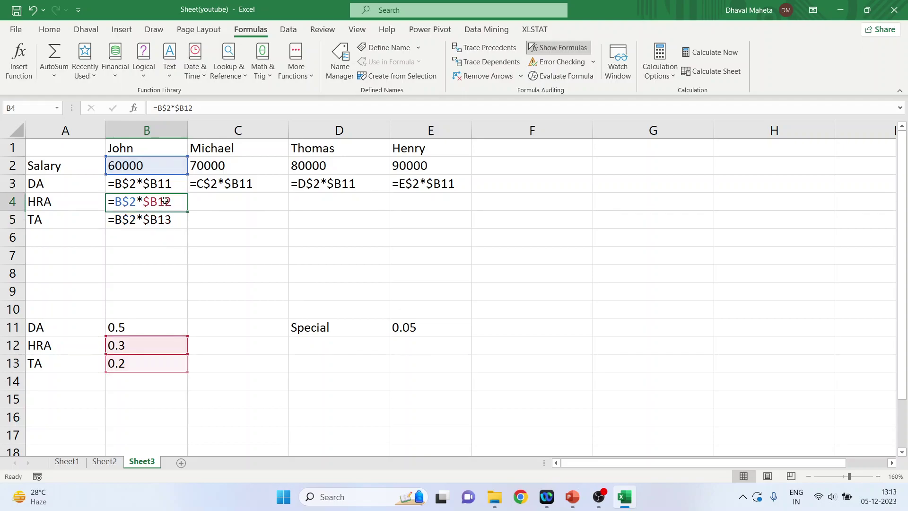
left_click_drag(185, 211, 440, 217)
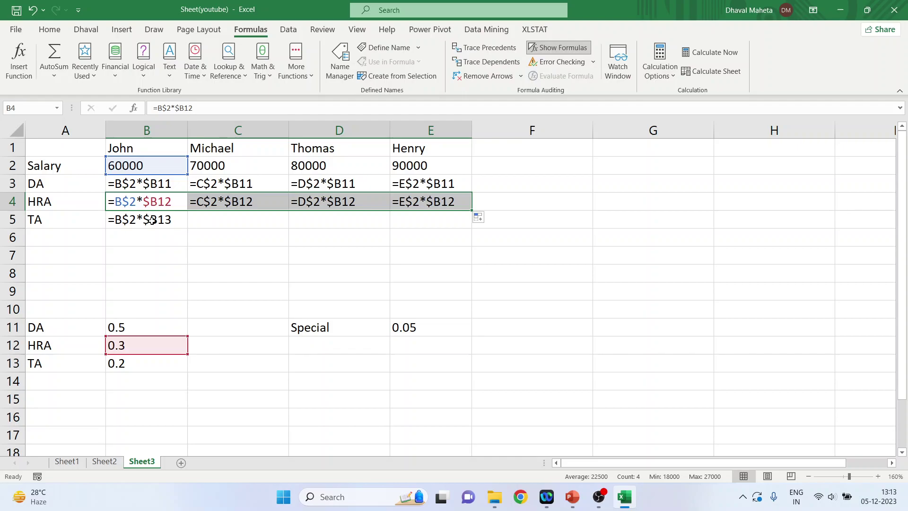
left_click(151, 220)
left_click_drag(189, 230, 442, 231)
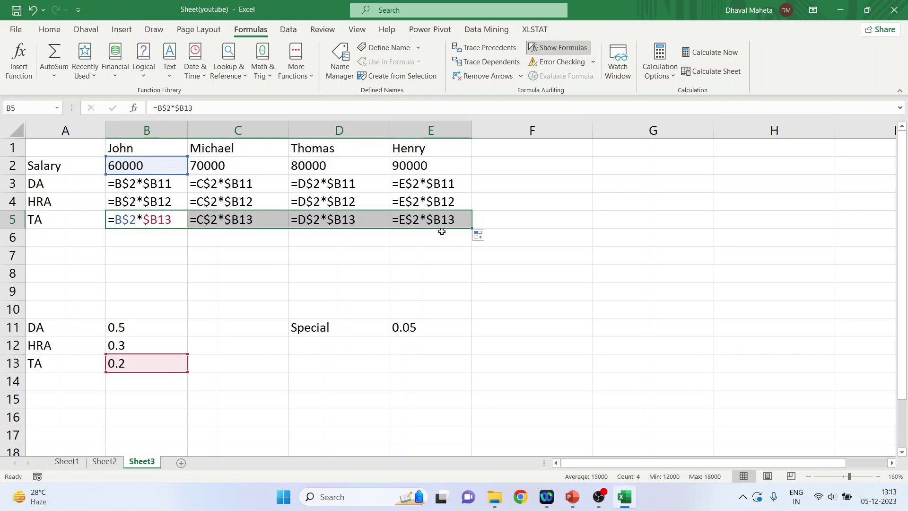
Cancel the Delete dialog and check the Special rate in E11.
key("ctrl+minus")
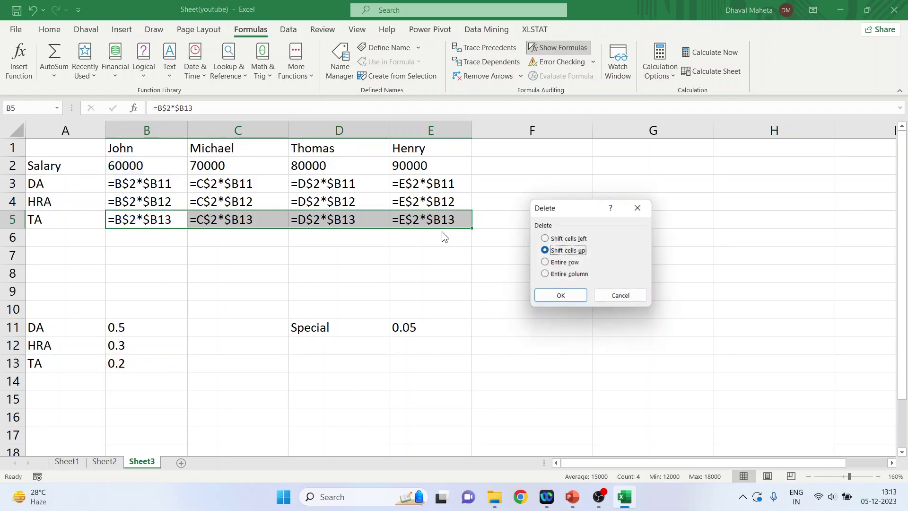
left_click(638, 298)
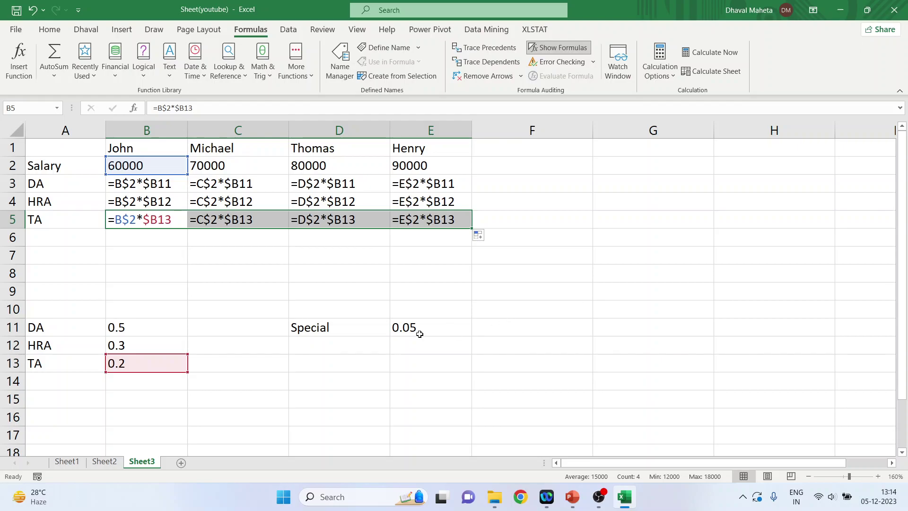
left_click(417, 329)
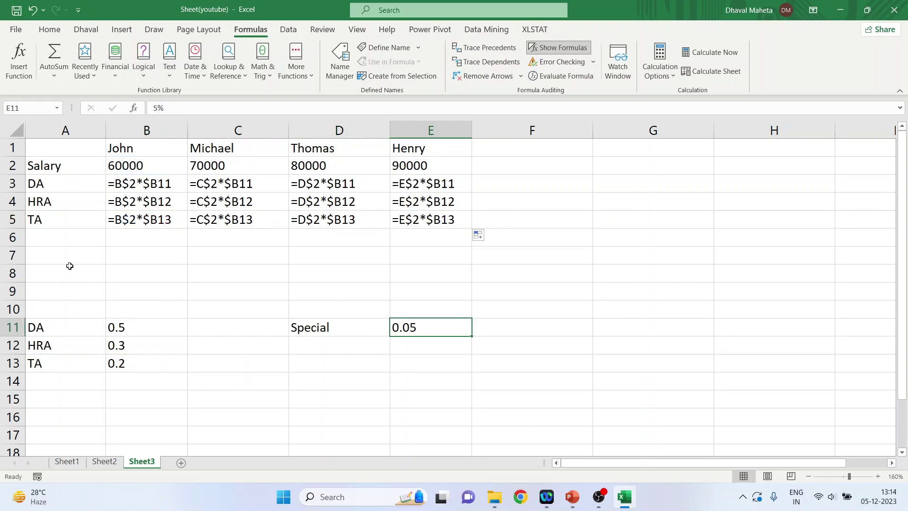
Label A6 'Special Allowance' and widen column A to fit it.
left_click(67, 237)
type("S")
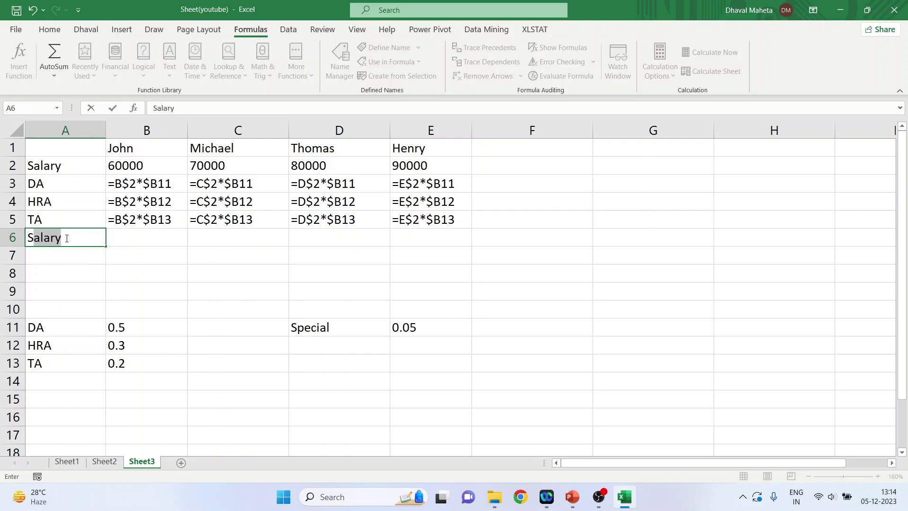
type("epcial")
key("BackSpace")
key("BackSpace")
key("BackSpace")
key("BackSpace")
key("BackSpace")
key("BackSpace")
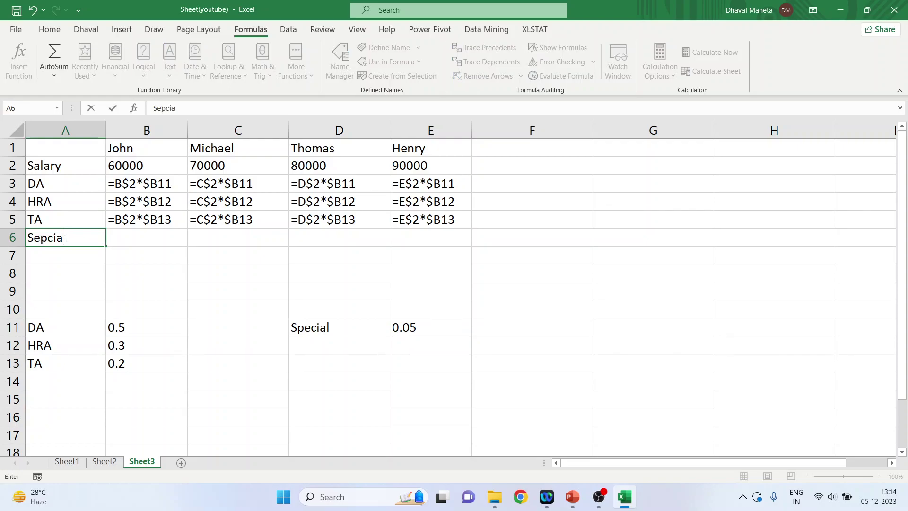
type("peci")
key("BackSpace")
key("BackSpace")
type("cial Allownace")
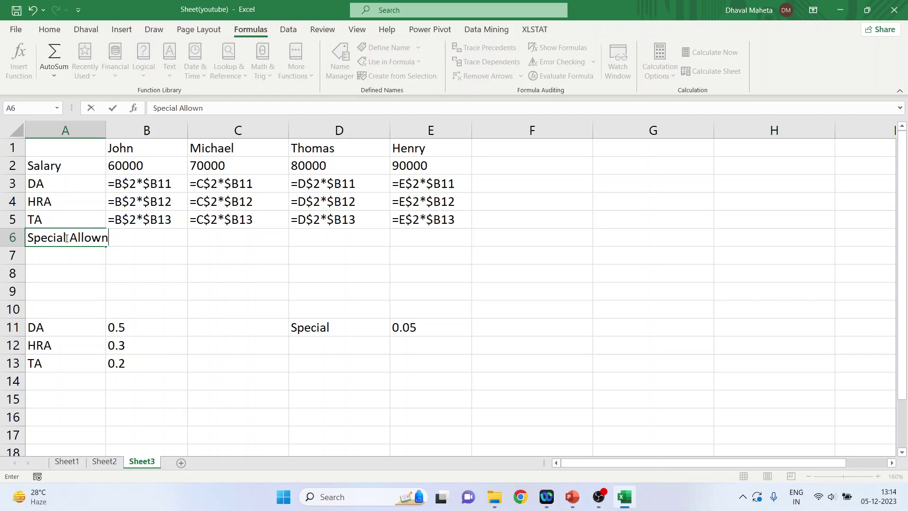
key("BackSpace")
key("BackSpace")
key("BackSpace")
key("BackSpace")
type("ance")
key("Return")
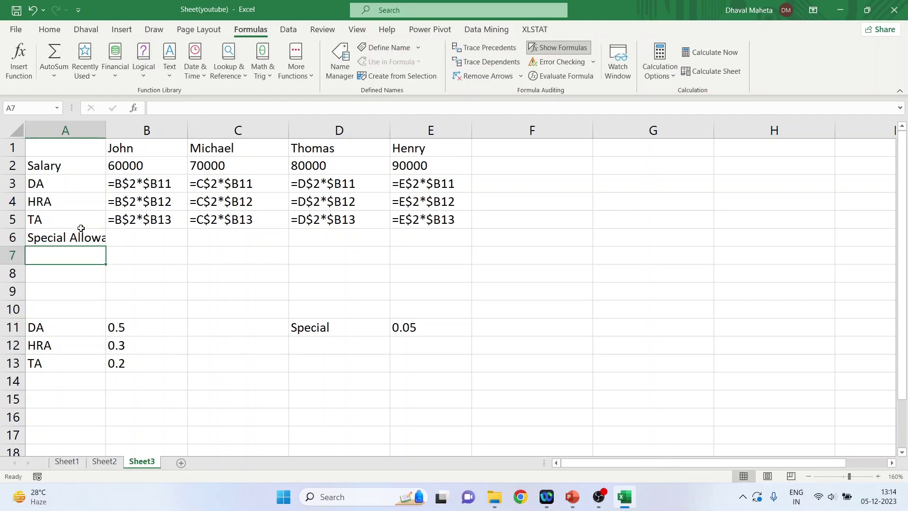
double_click(106, 128)
Enter =B$2*$E$11 in B6 and fill it across to E6.
left_click(176, 241)
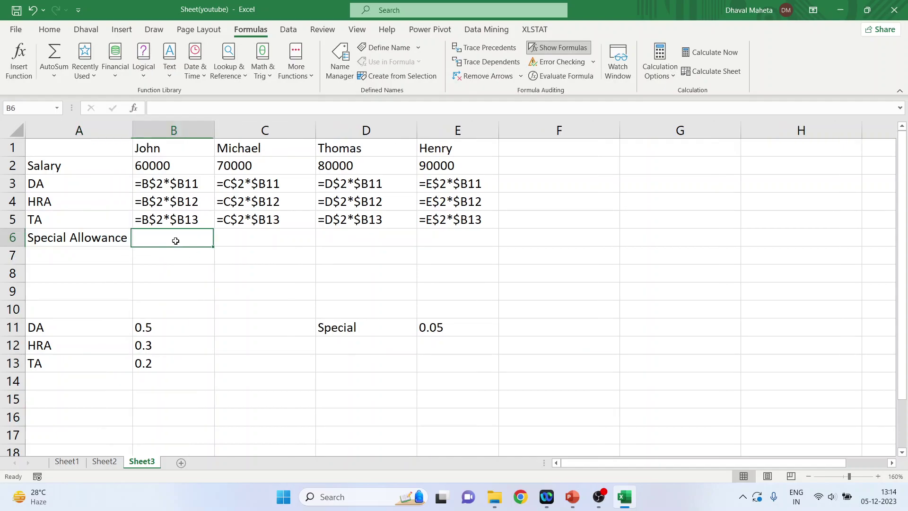
type("=b")
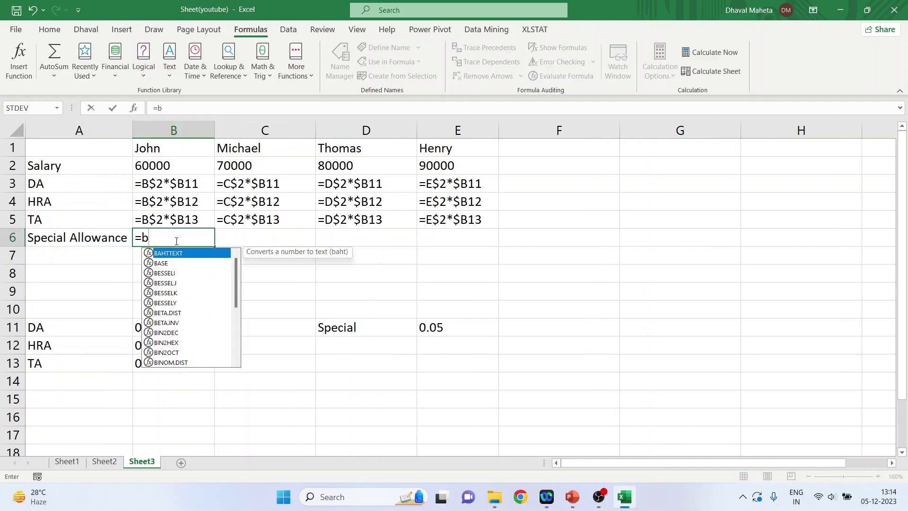
type("$")
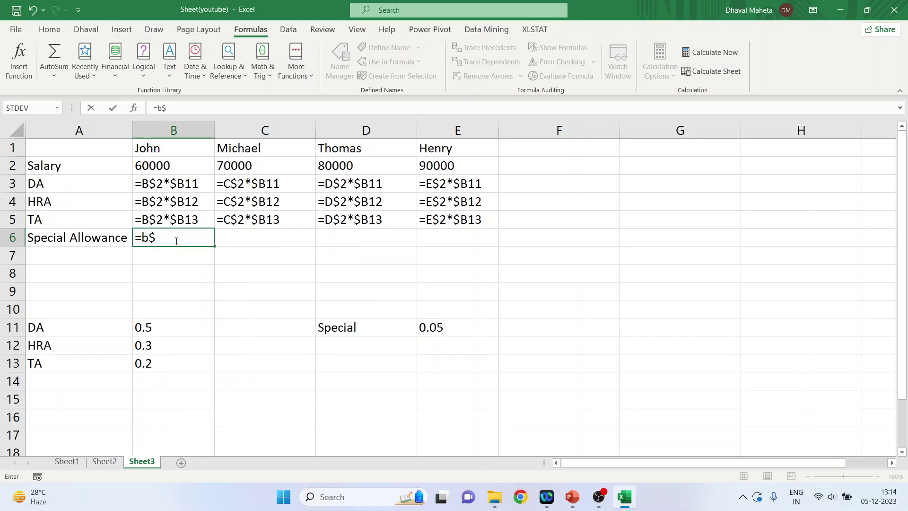
type("2")
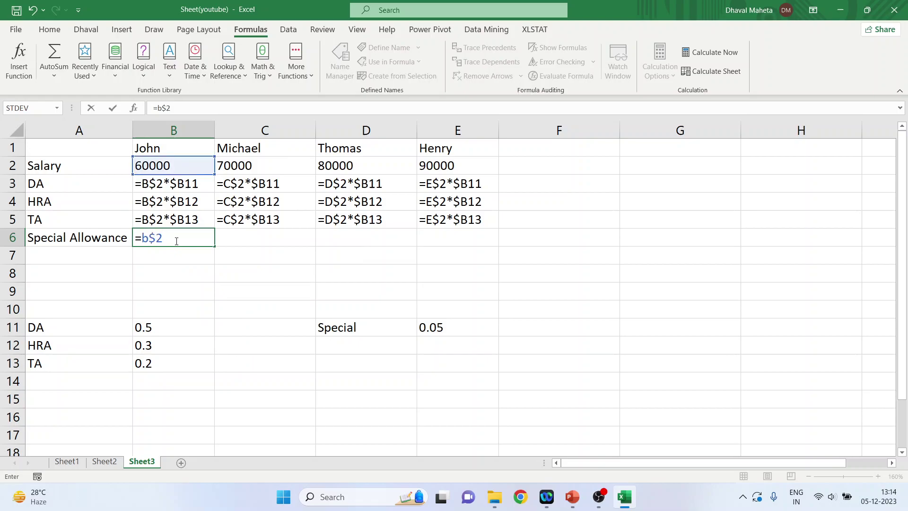
type("*")
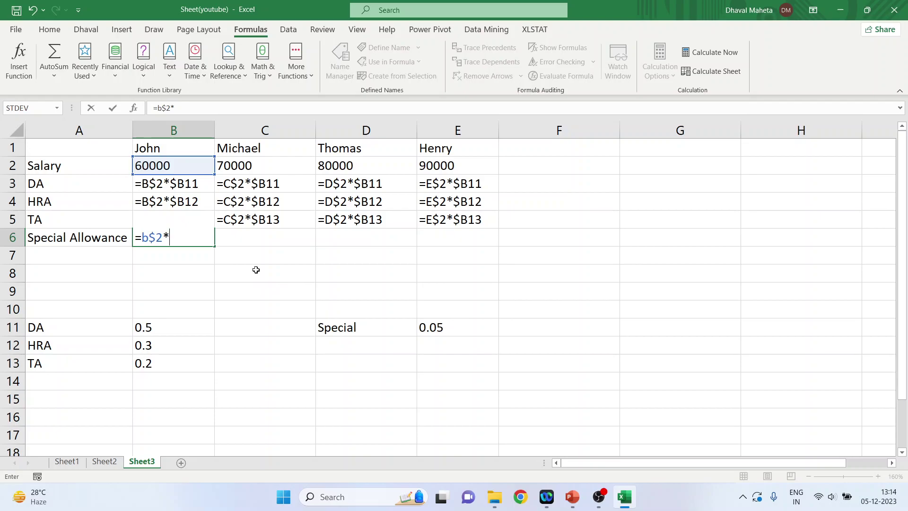
type("$e$11")
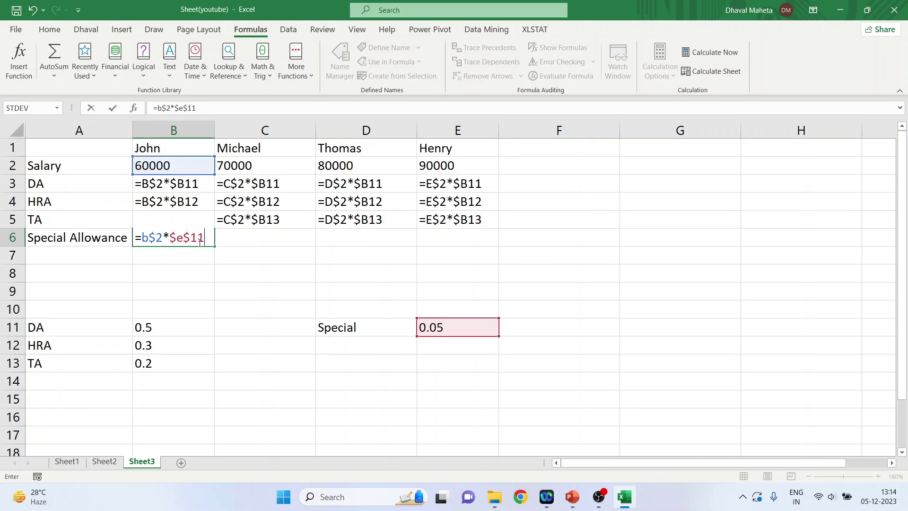
key("Return")
left_click(199, 241)
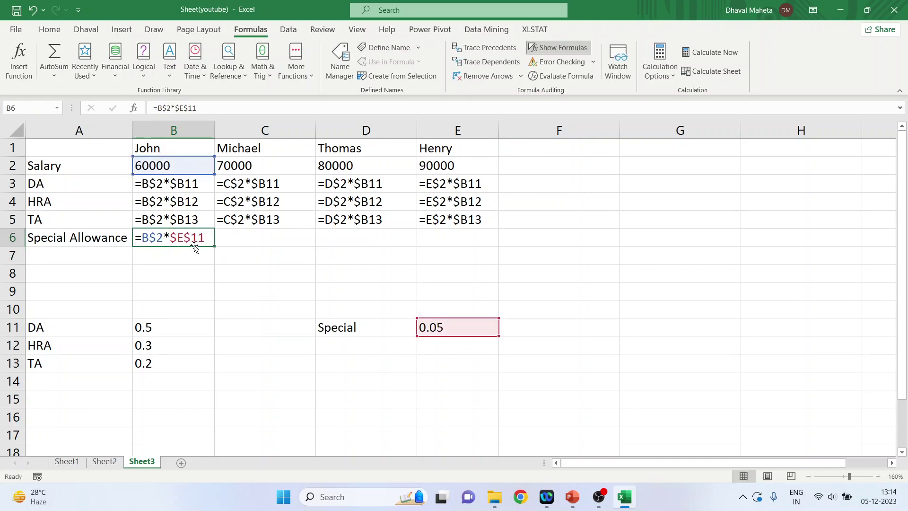
left_click_drag(215, 246, 464, 242)
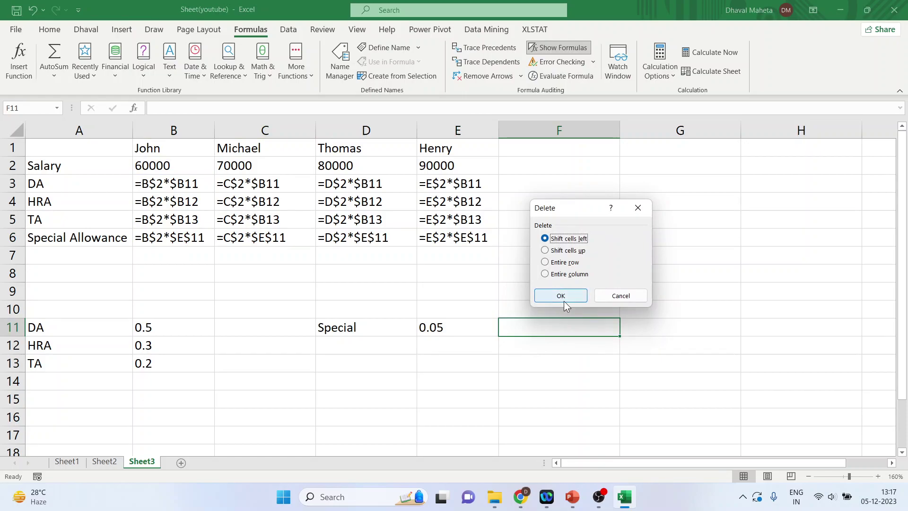
Undo the Special Allowance fill and rewrite B6's formula with the absolute reference $E$11.
left_click(609, 297)
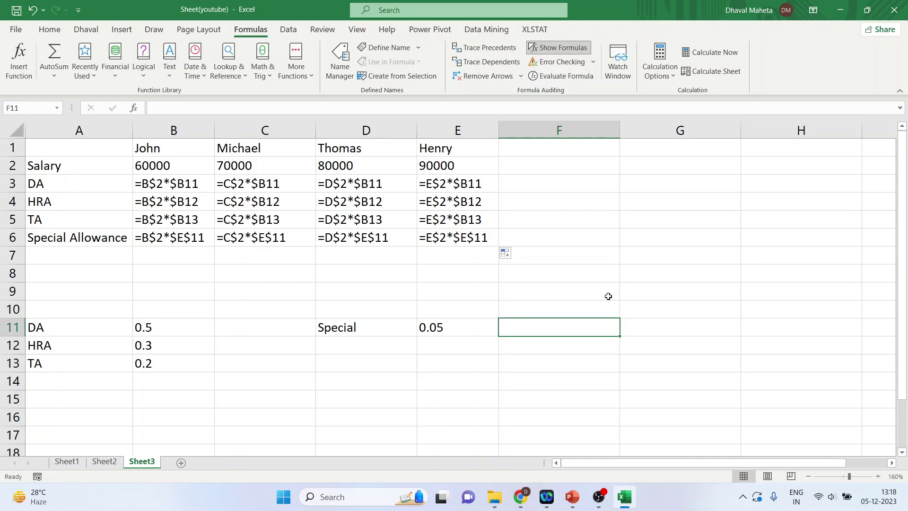
key("ctrl+z")
key("F2")
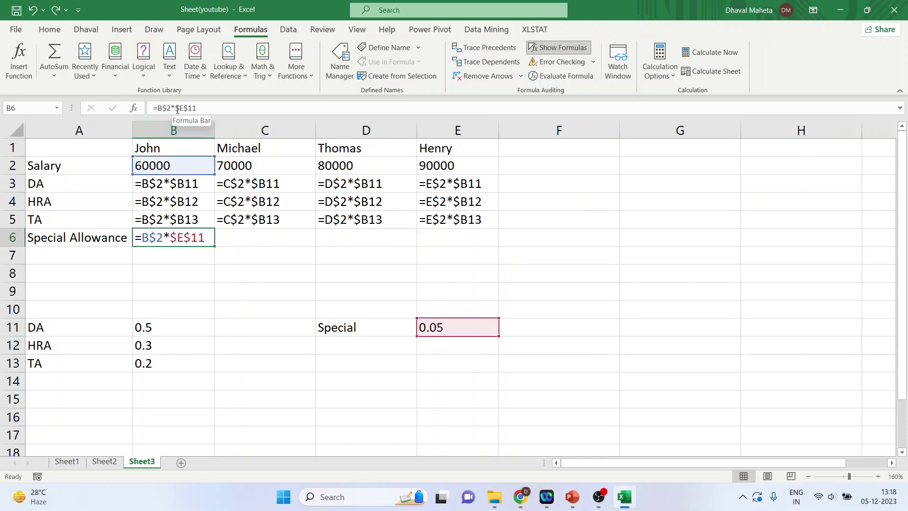
left_click_drag(175, 108, 205, 108)
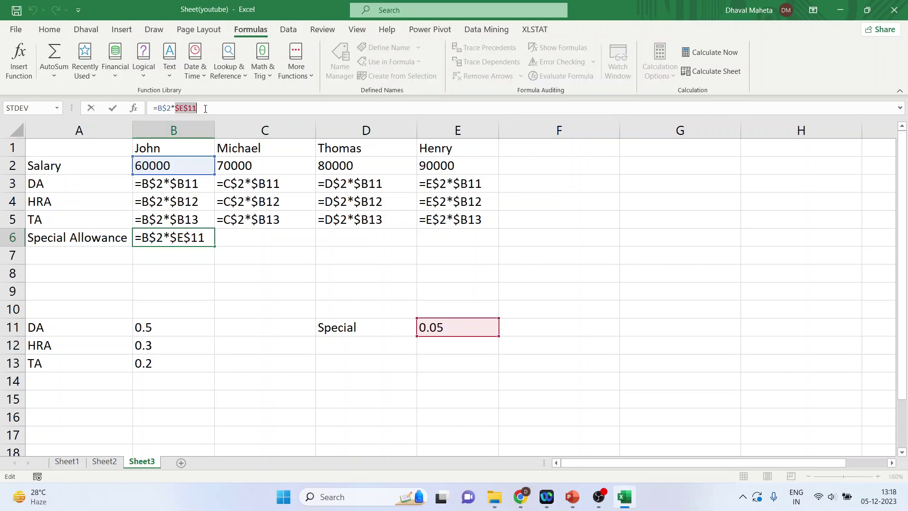
type("e11")
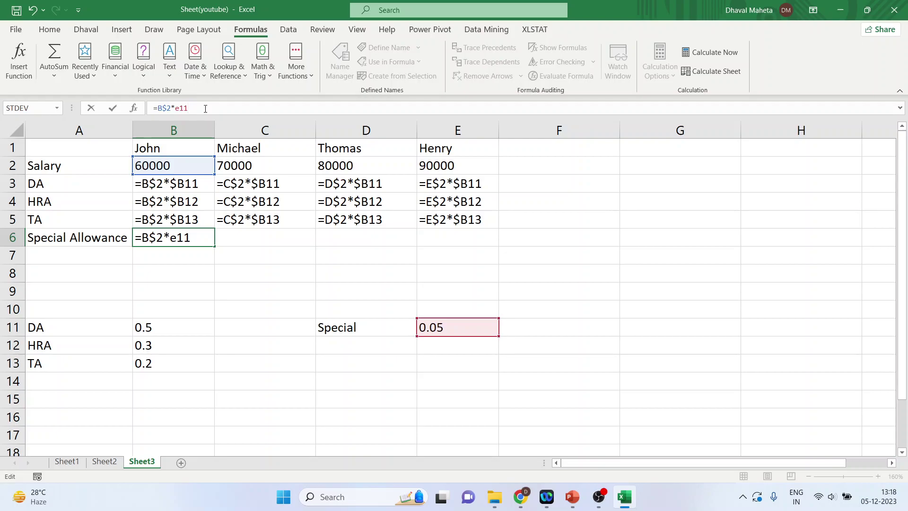
key("F4")
key("Return")
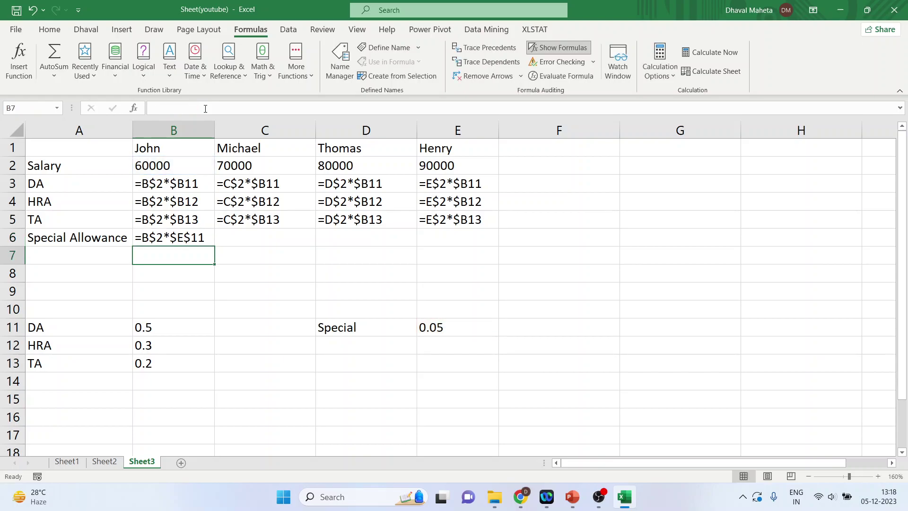
Fill B6's formula across to E6 and turn off Show Formulas to display calculated values.
left_click(187, 240)
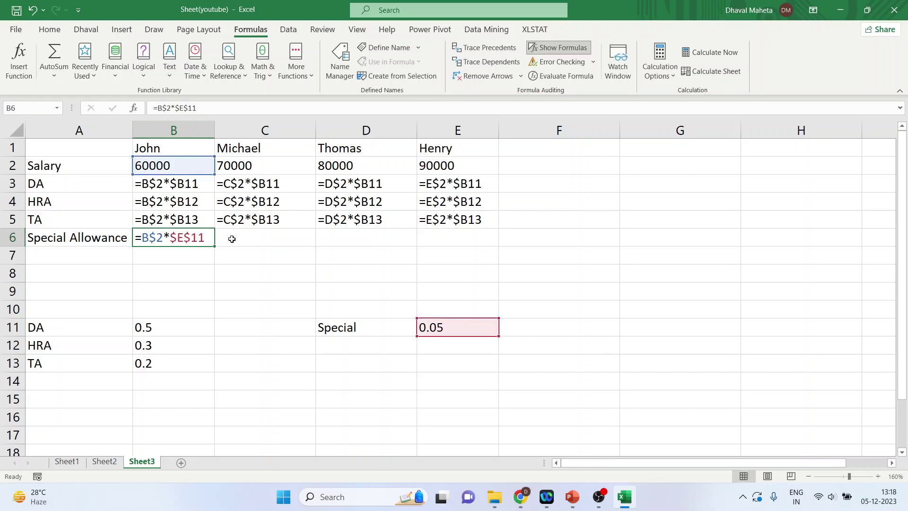
left_click_drag(213, 249, 482, 250)
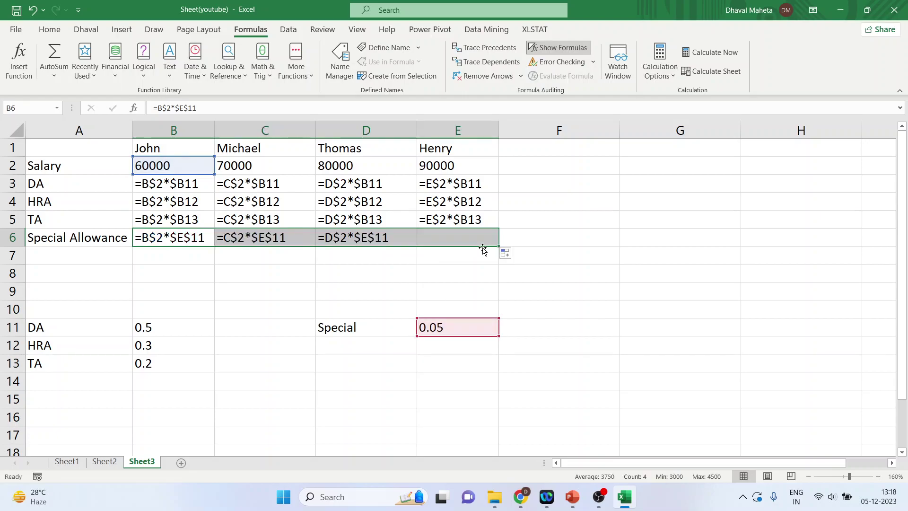
left_click(553, 49)
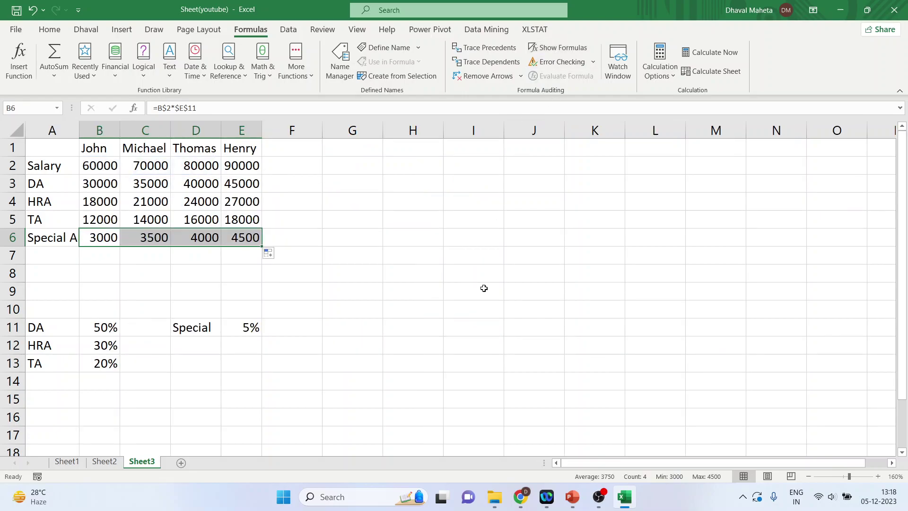